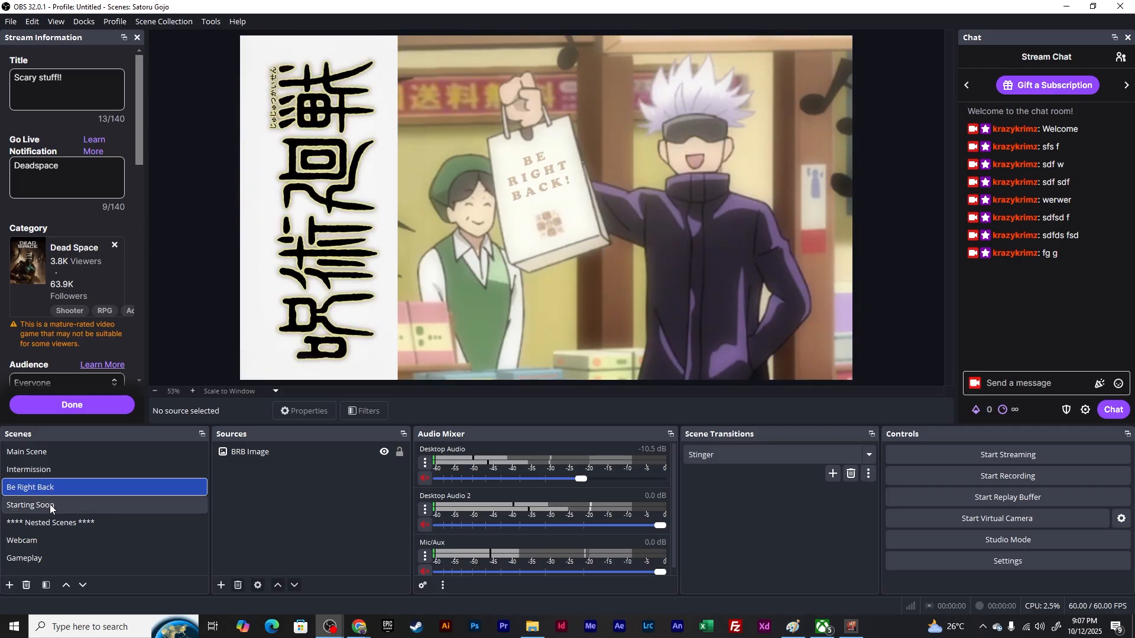
Step: Preview the finished Starting Soon, Main Scene, Intermission and Be Right Back scenes of the Satoru Gojo collection
{"action": "left_click", "coordinate": [50, 505]}
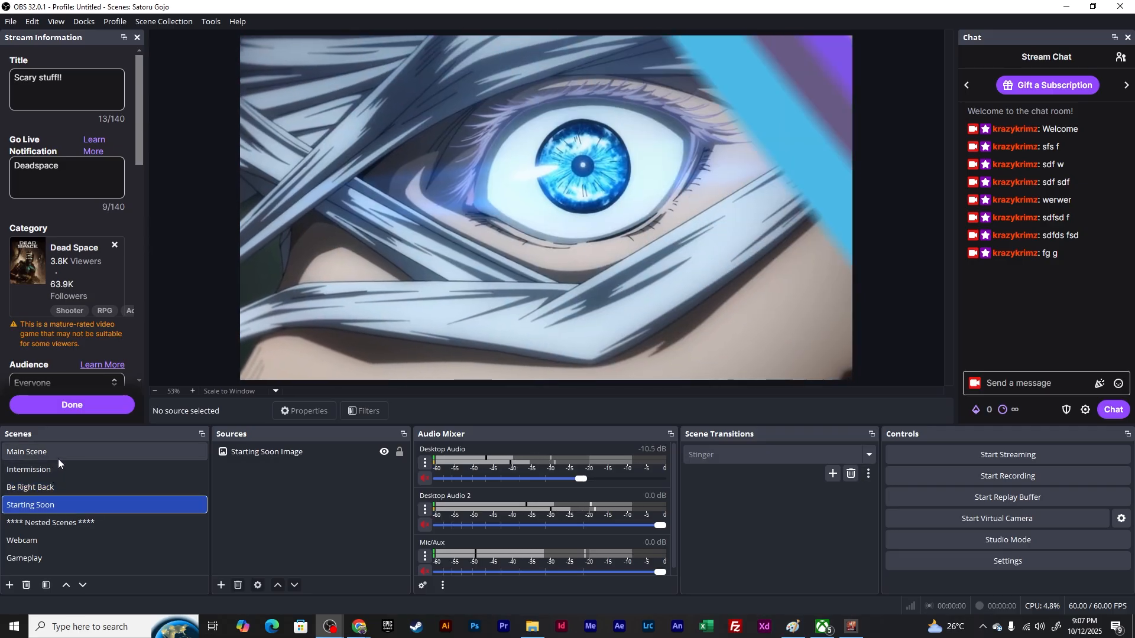
{"action": "left_click", "coordinate": [59, 457]}
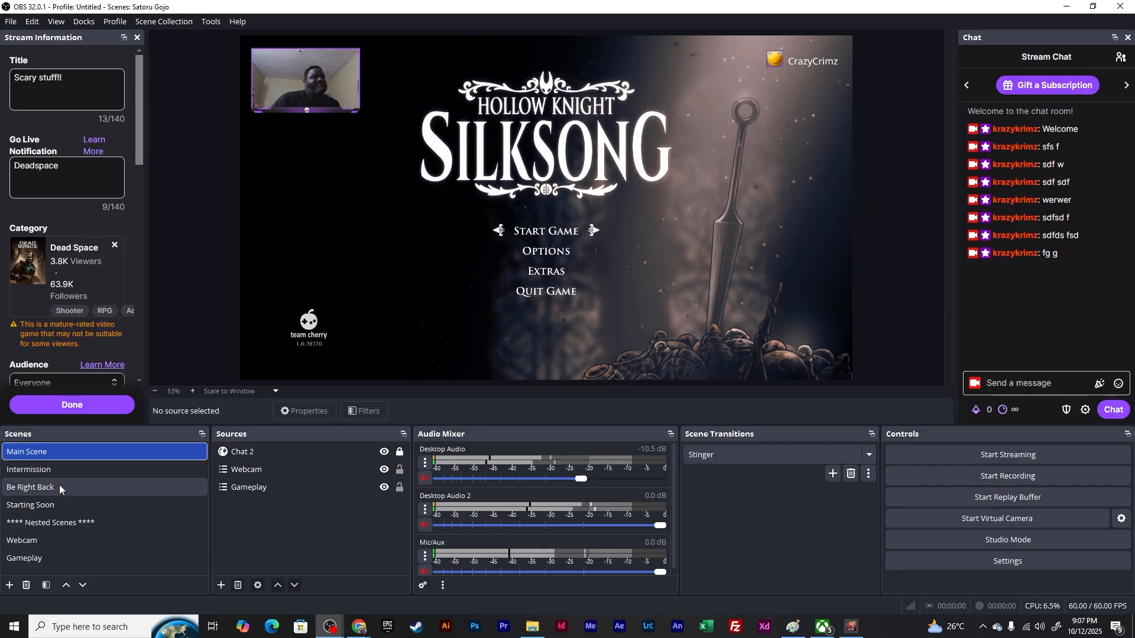
{"action": "left_click", "coordinate": [75, 475]}
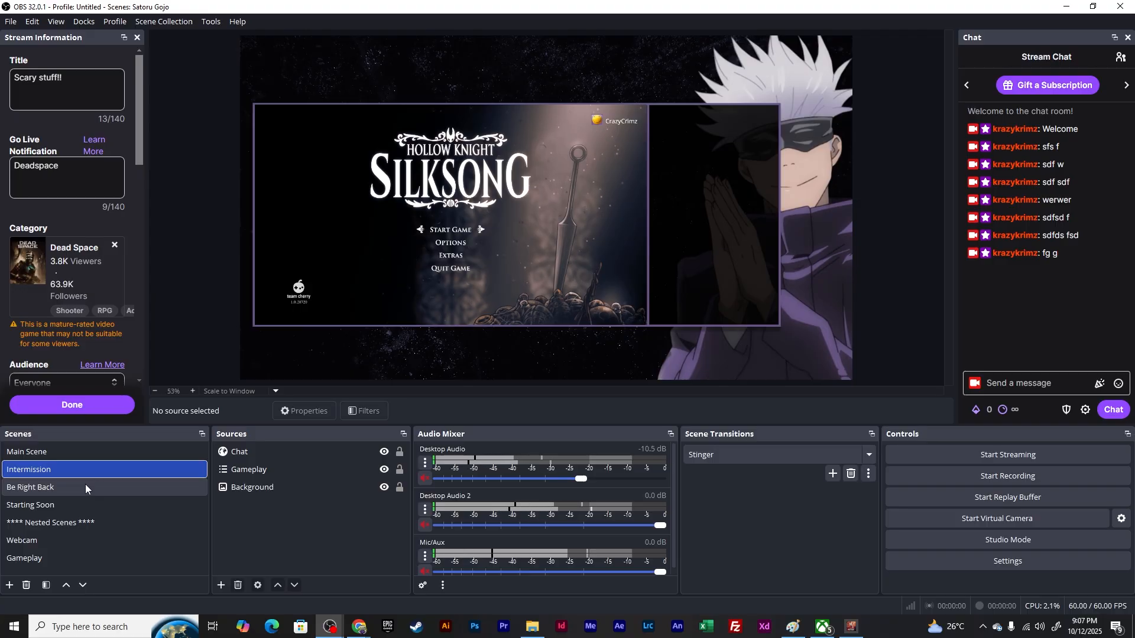
{"action": "left_click", "coordinate": [85, 488]}
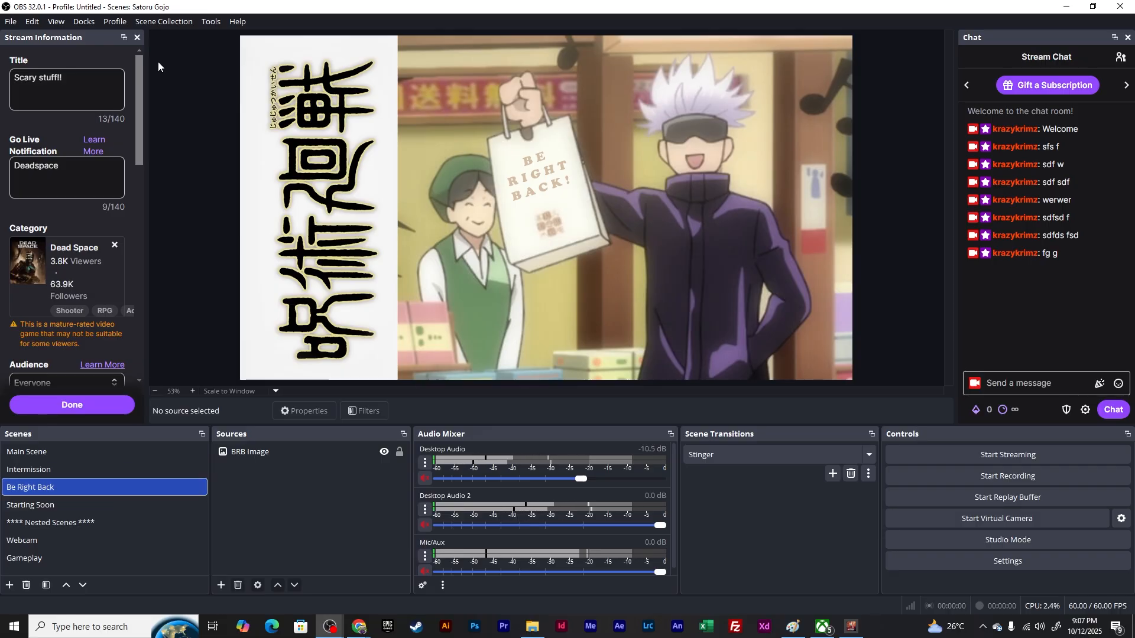
Step: Create a new scene collection named Gojo
{"action": "left_click", "coordinate": [178, 22]}
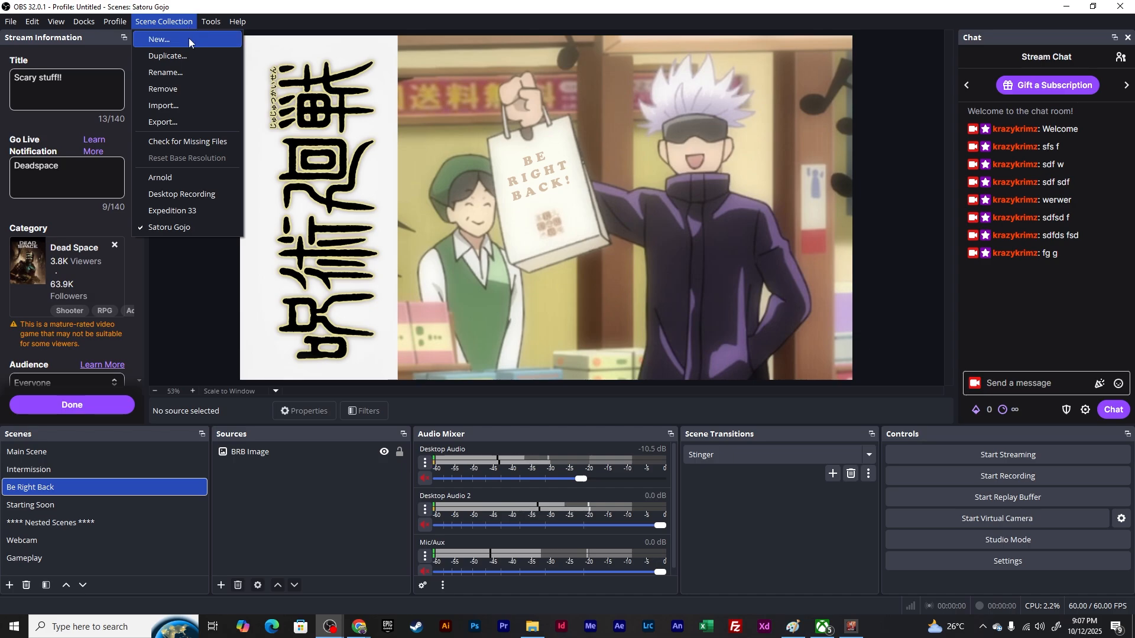
{"action": "left_click", "coordinate": [190, 38]}
{"action": "type", "text": "Go"}
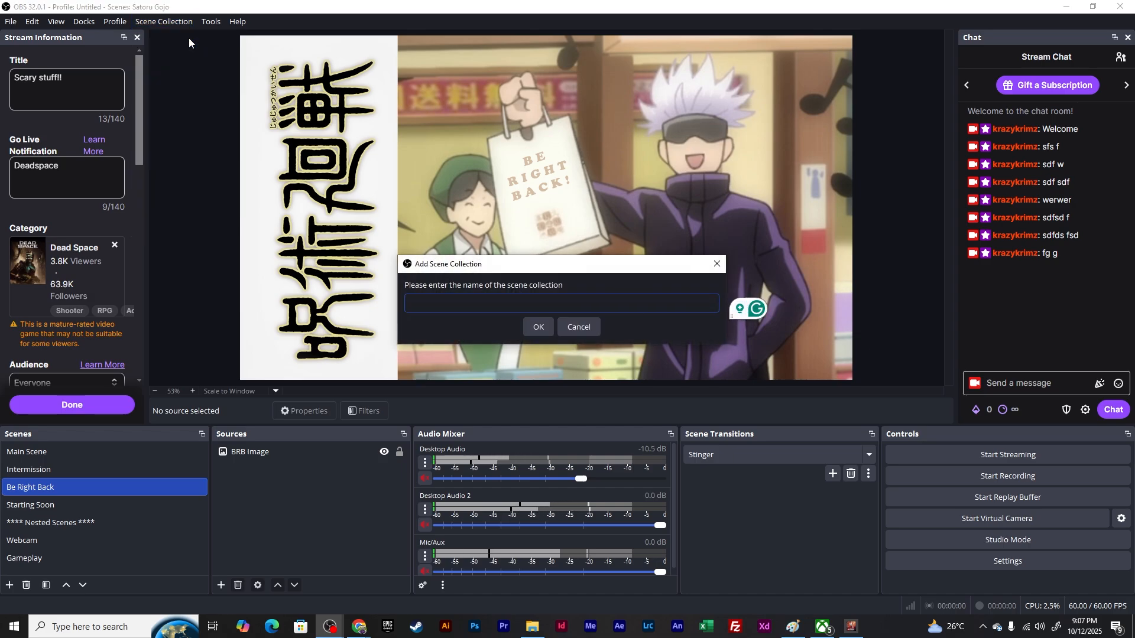
{"action": "type", "text": "jo"}
{"action": "key", "text": "Return"}
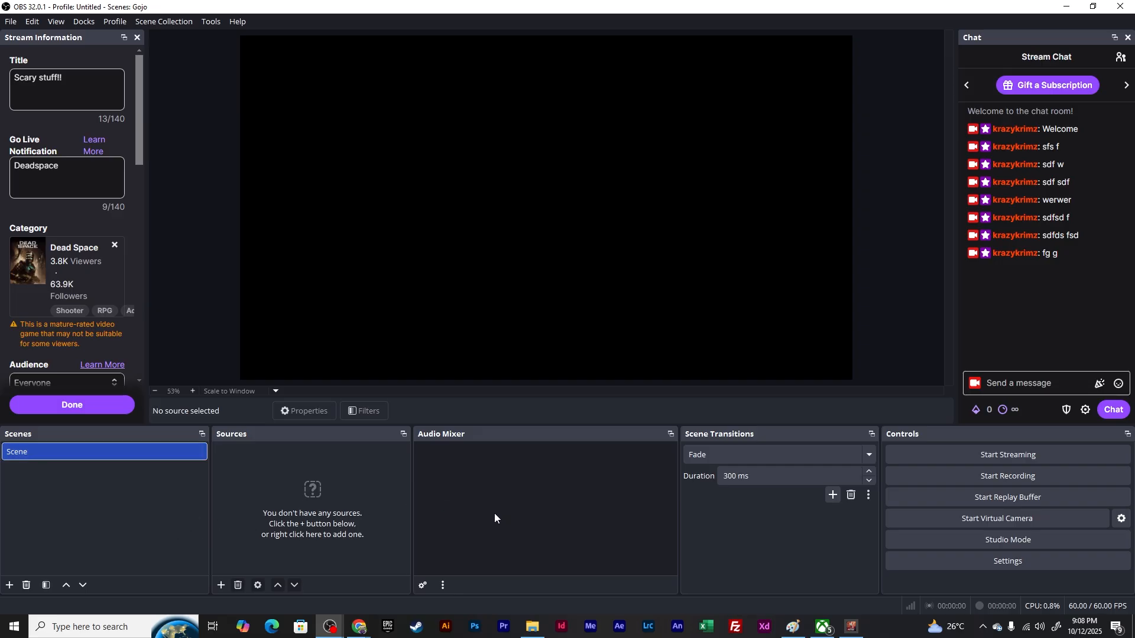
Step: Open the script manager and remove the already loaded Gojo Import Script.lua
{"action": "left_click", "coordinate": [216, 22]}
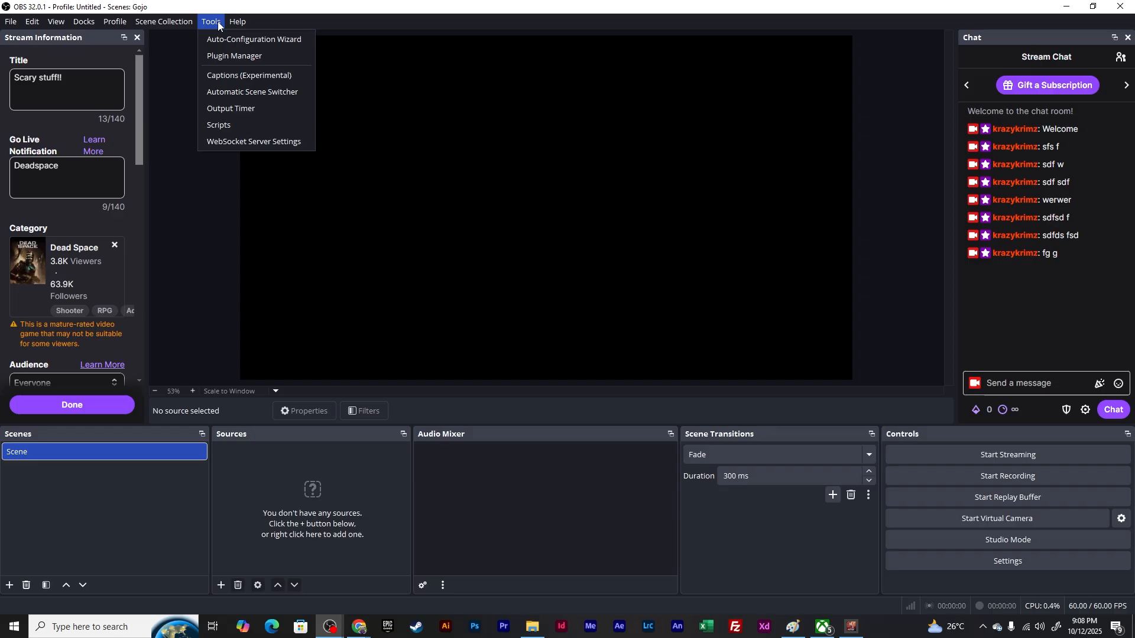
{"action": "left_click", "coordinate": [261, 125]}
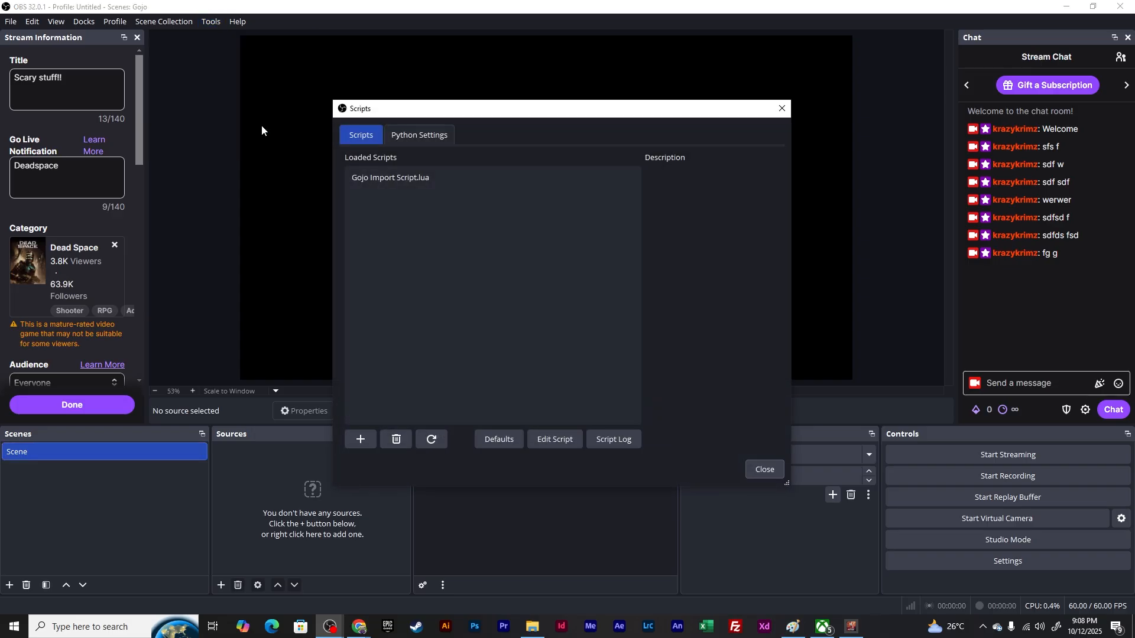
{"action": "left_click", "coordinate": [398, 173]}
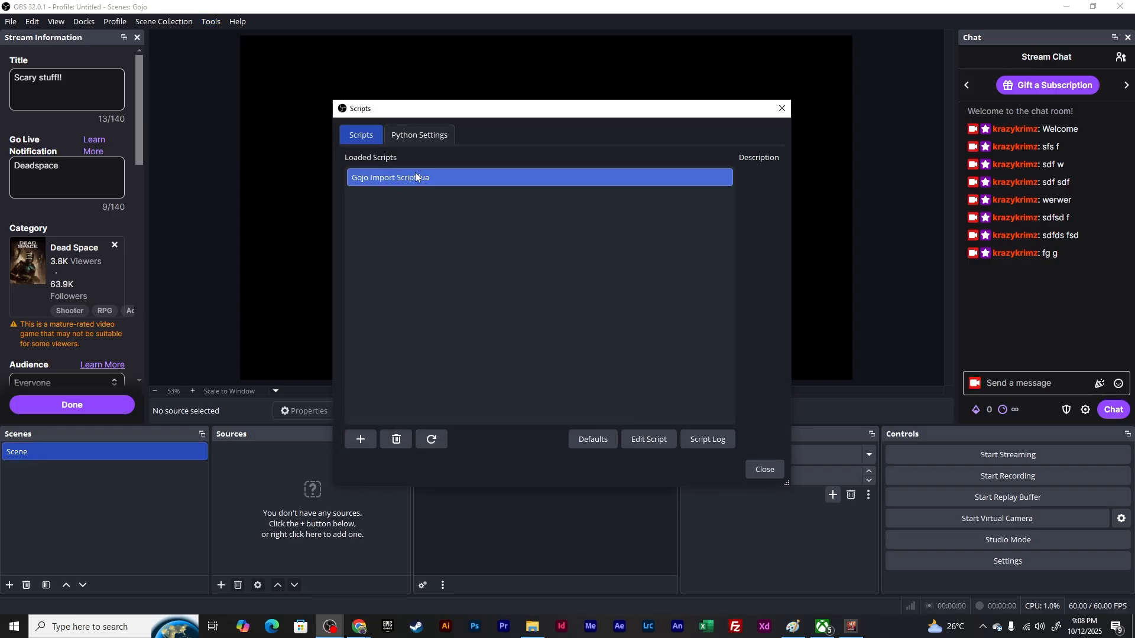
{"action": "left_click", "coordinate": [395, 440]}
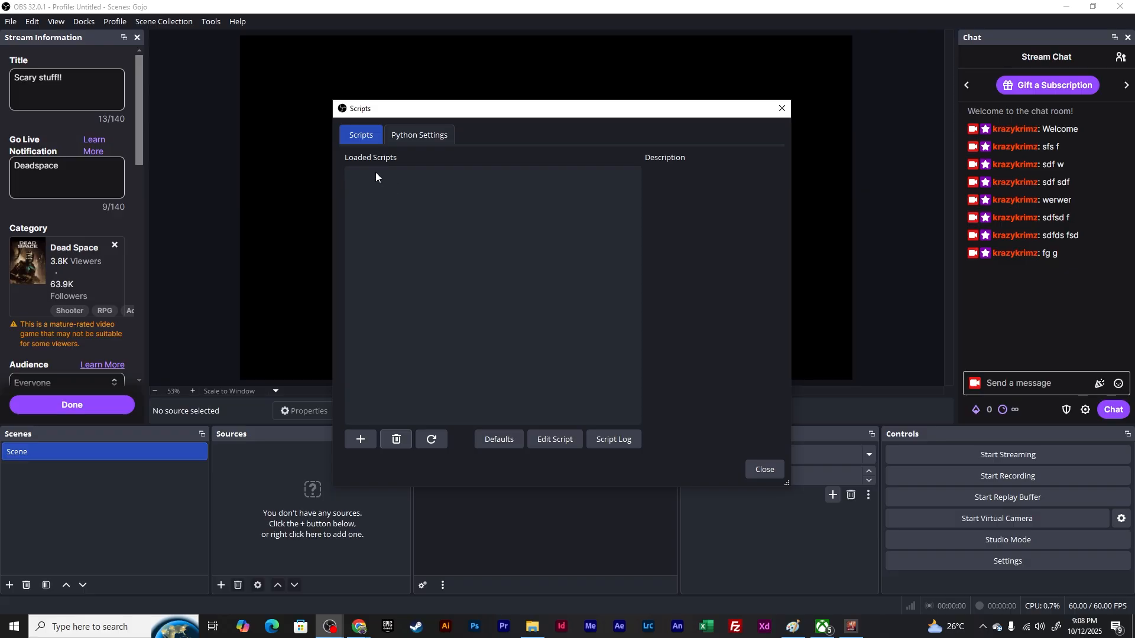
Step: Load the Gojo Import Script Lua file from the Gojo template folder
{"action": "left_click", "coordinate": [360, 440]}
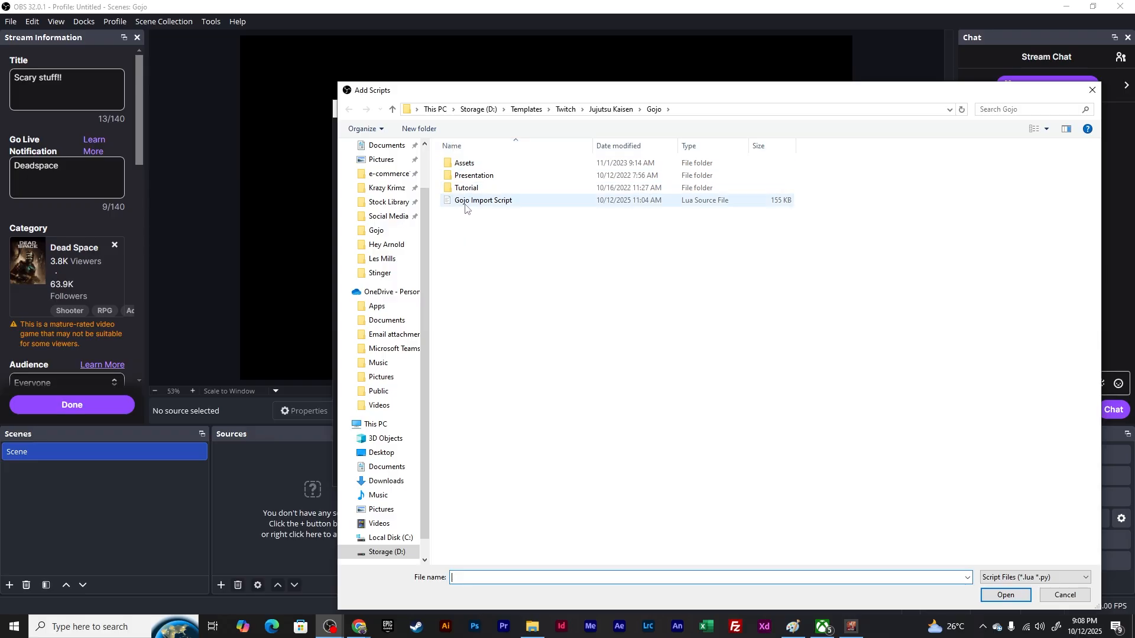
{"action": "left_click", "coordinate": [467, 204]}
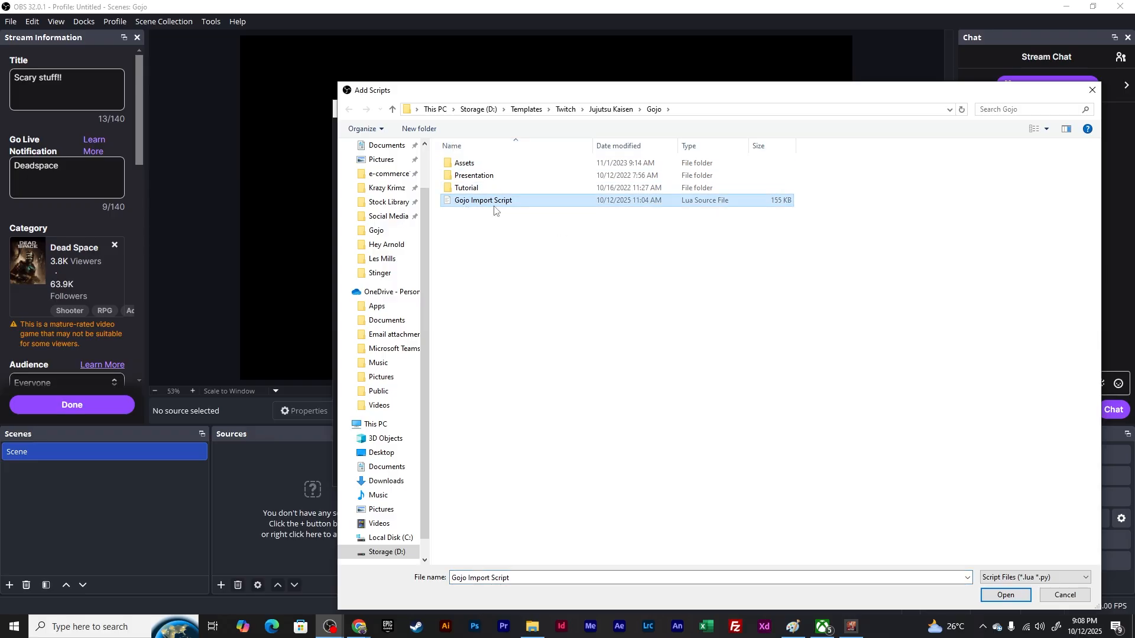
{"action": "left_click", "coordinate": [1013, 596]}
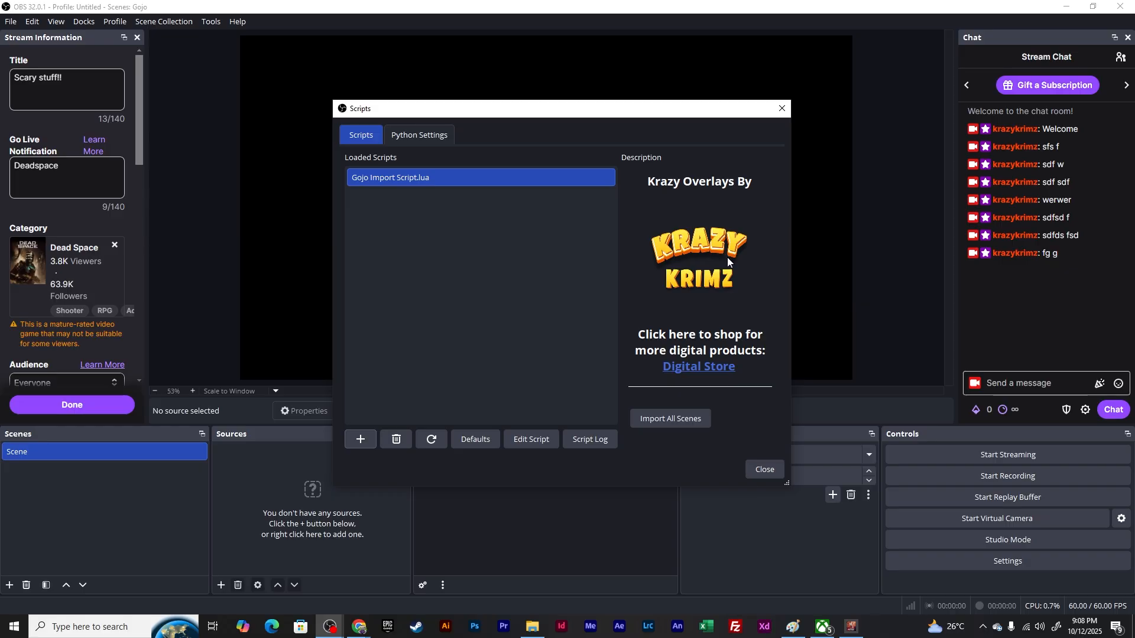
Step: Open the script's Digital Store link in the web browser and look through the products on the store page
{"action": "left_click", "coordinate": [699, 367]}
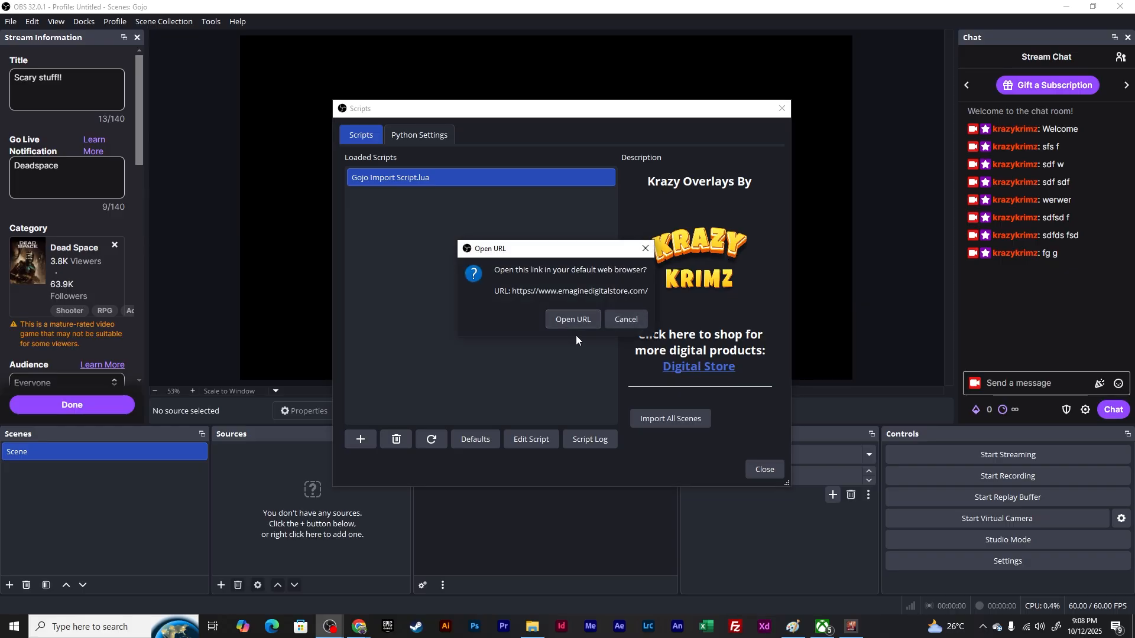
{"action": "left_click", "coordinate": [571, 321]}
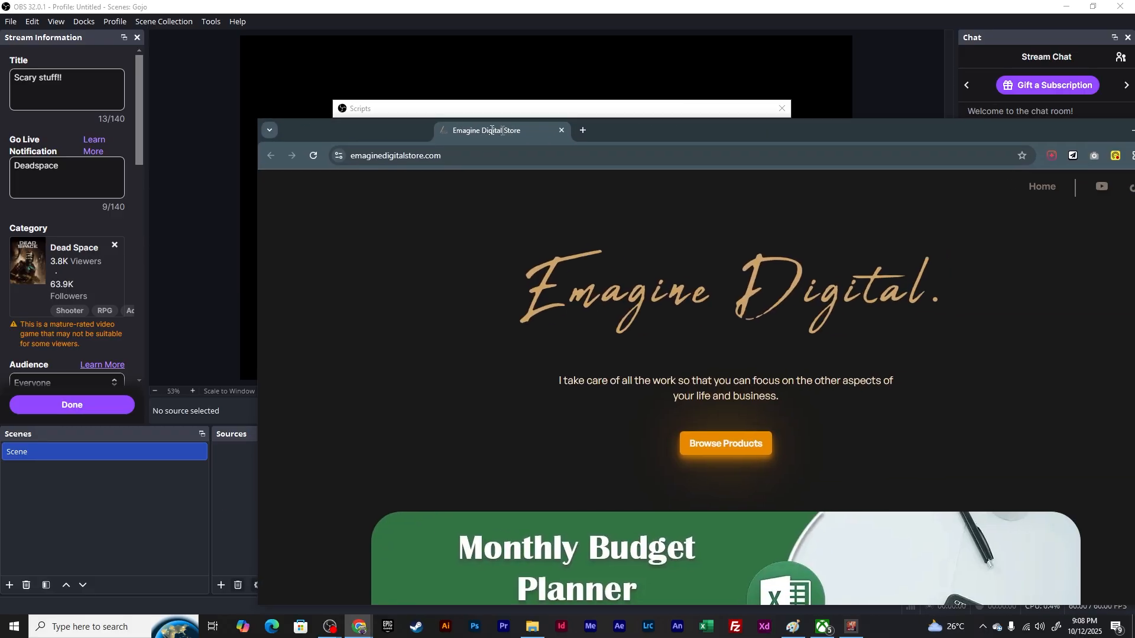
{"action": "left_click_drag", "start_coordinate": [694, 122], "coordinate": [609, 4]}
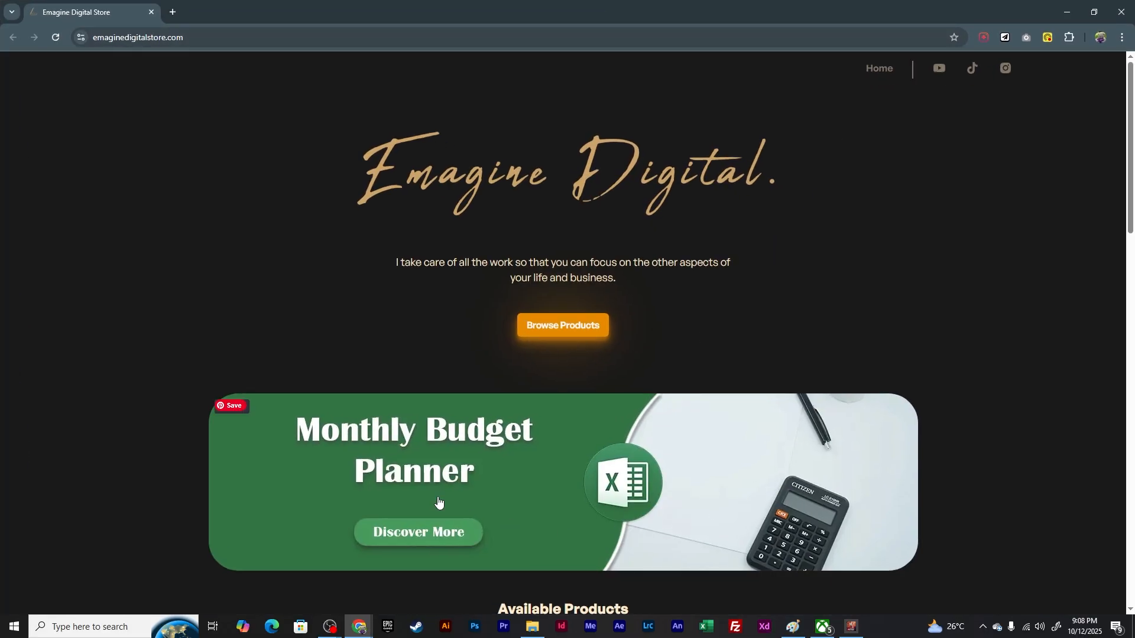
{"action": "scroll", "coordinate": [743, 313], "scroll_direction": "down", "scroll_amount": 8}
{"action": "scroll", "coordinate": [635, 317], "scroll_direction": "down", "scroll_amount": 9}
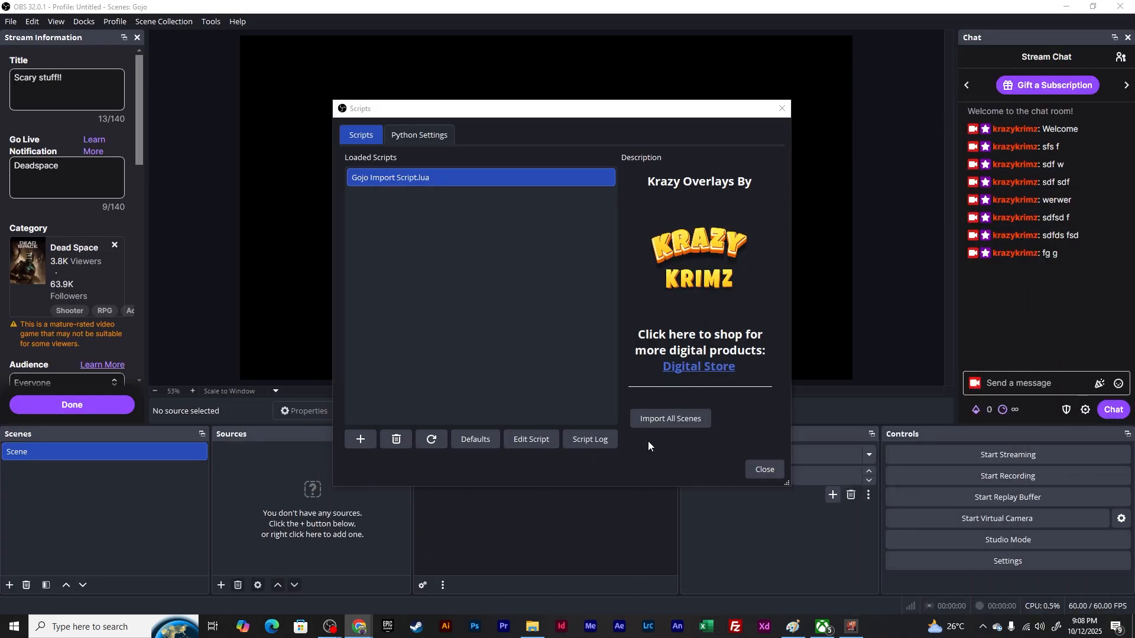
Step: Import all scenes with the Gojo import script and close the script manager
{"action": "left_click", "coordinate": [679, 421]}
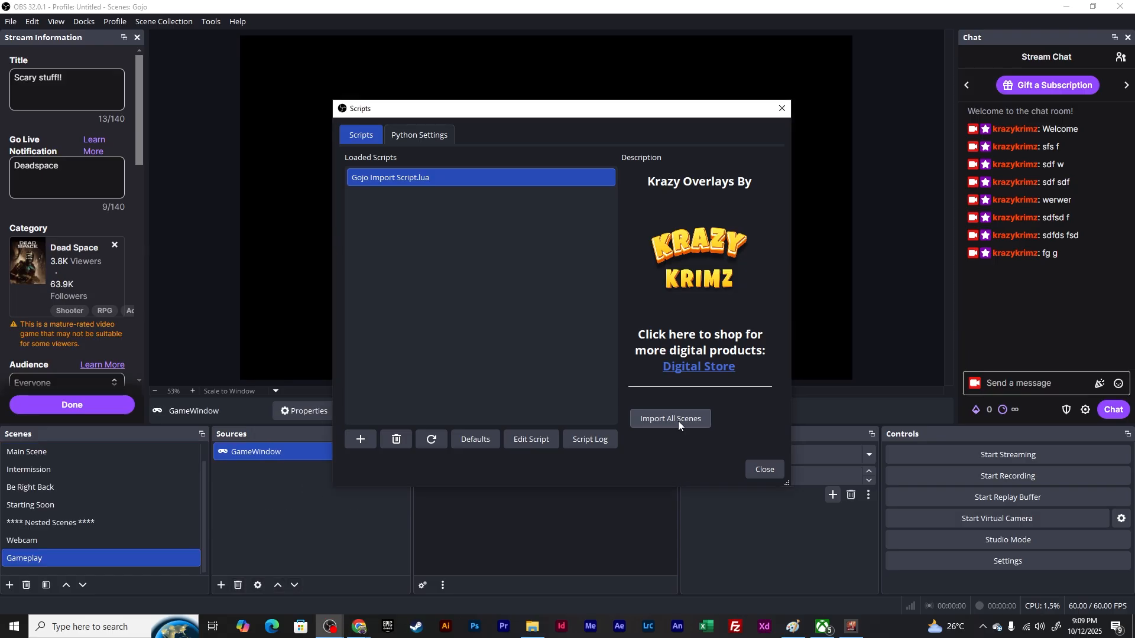
{"action": "left_click", "coordinate": [764, 471]}
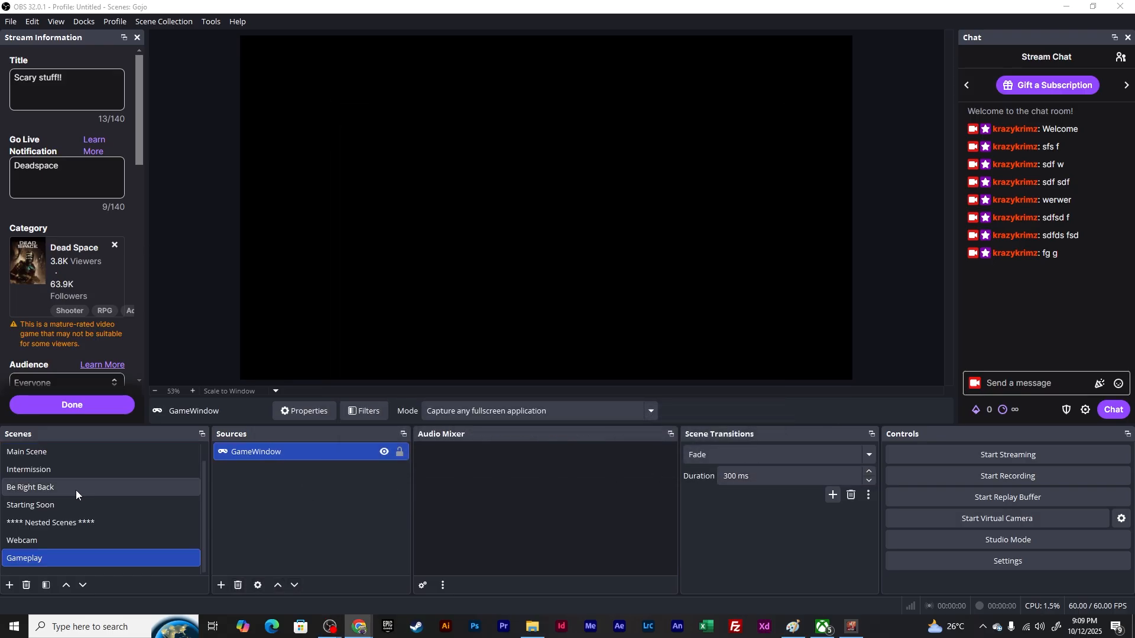
Step: Remove the empty default scene named Scene from the collection
{"action": "scroll", "coordinate": [92, 522], "scroll_direction": "up", "scroll_amount": 1}
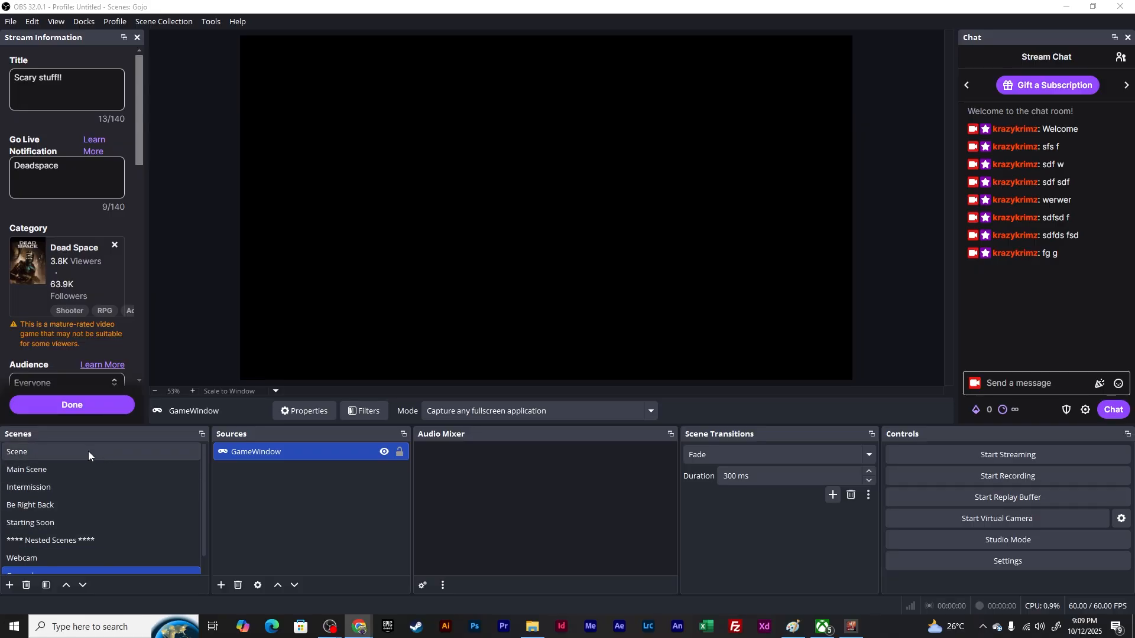
{"action": "left_click", "coordinate": [51, 456]}
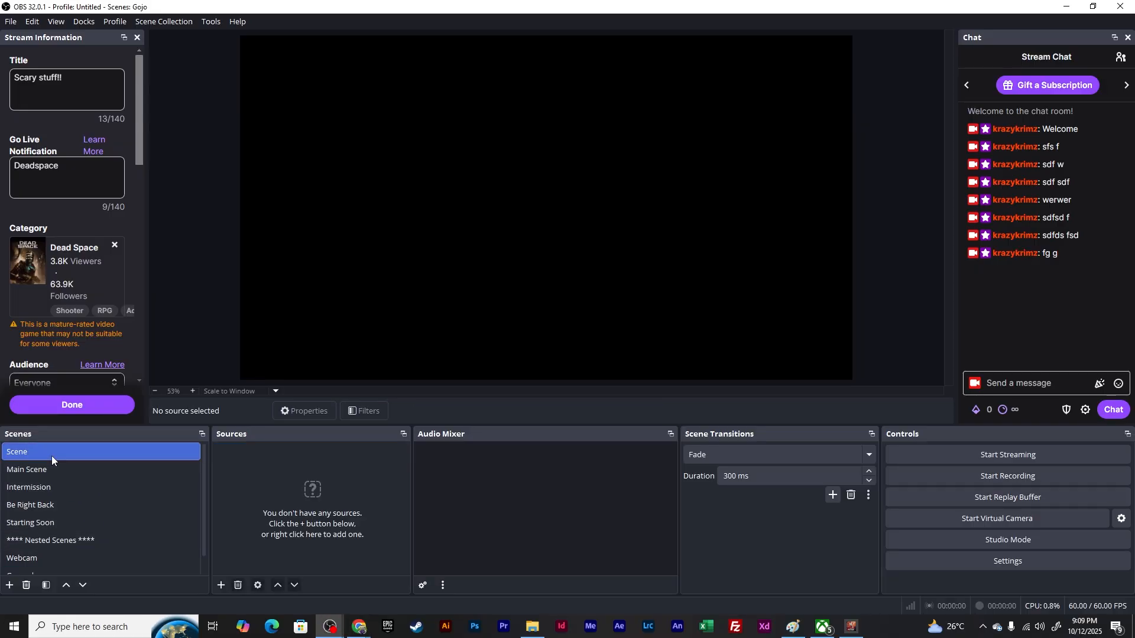
{"action": "right_click", "coordinate": [51, 455]}
{"action": "left_click", "coordinate": [94, 314]}
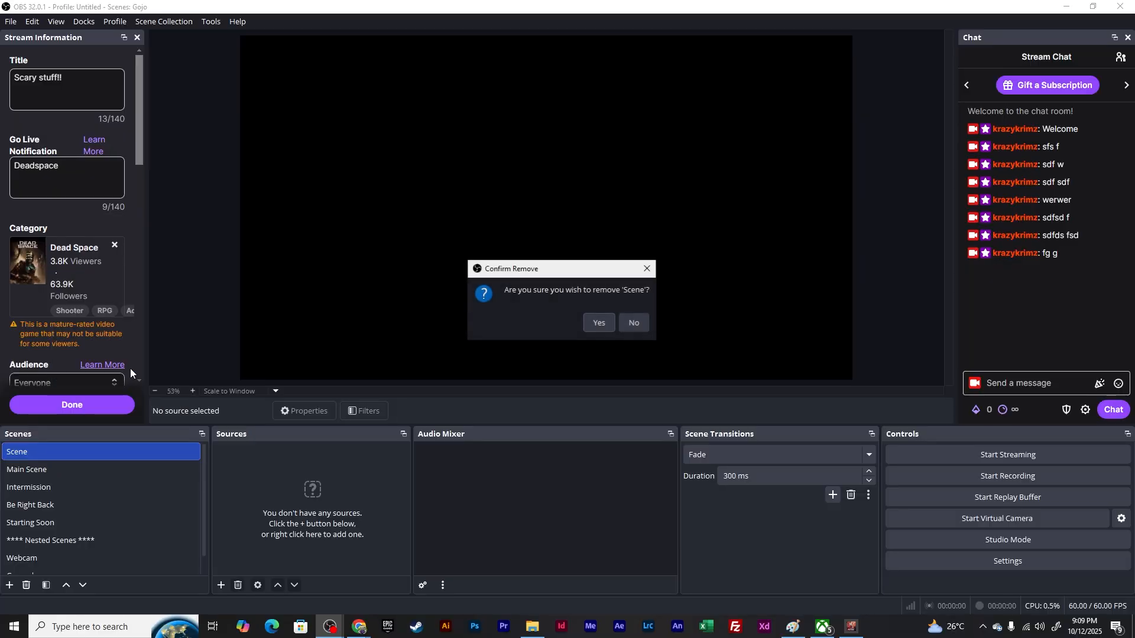
{"action": "left_click", "coordinate": [599, 323]}
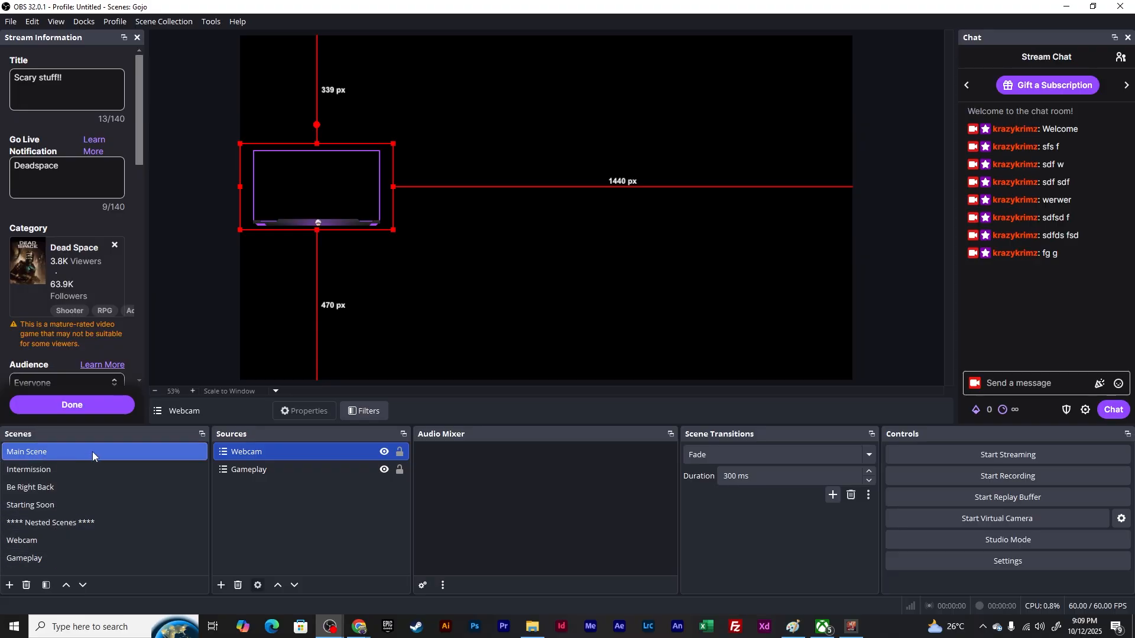
Step: Review the imported Intermission, Be Right Back, Starting Soon and Webcam scenes
{"action": "left_click", "coordinate": [77, 472]}
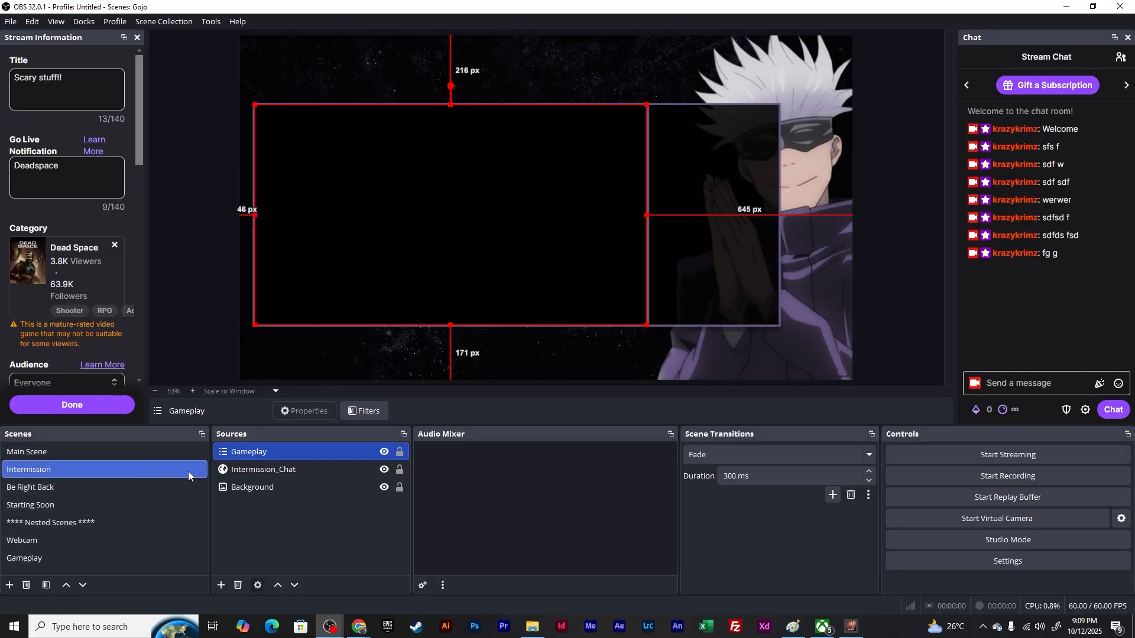
{"action": "left_click", "coordinate": [69, 490]}
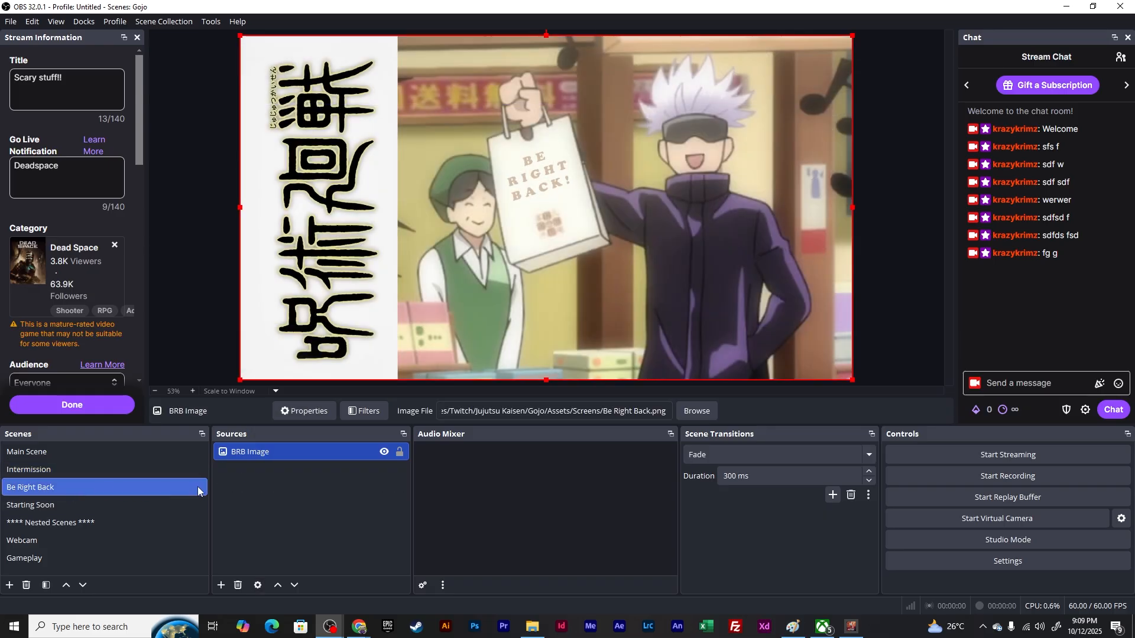
{"action": "left_click", "coordinate": [144, 505]}
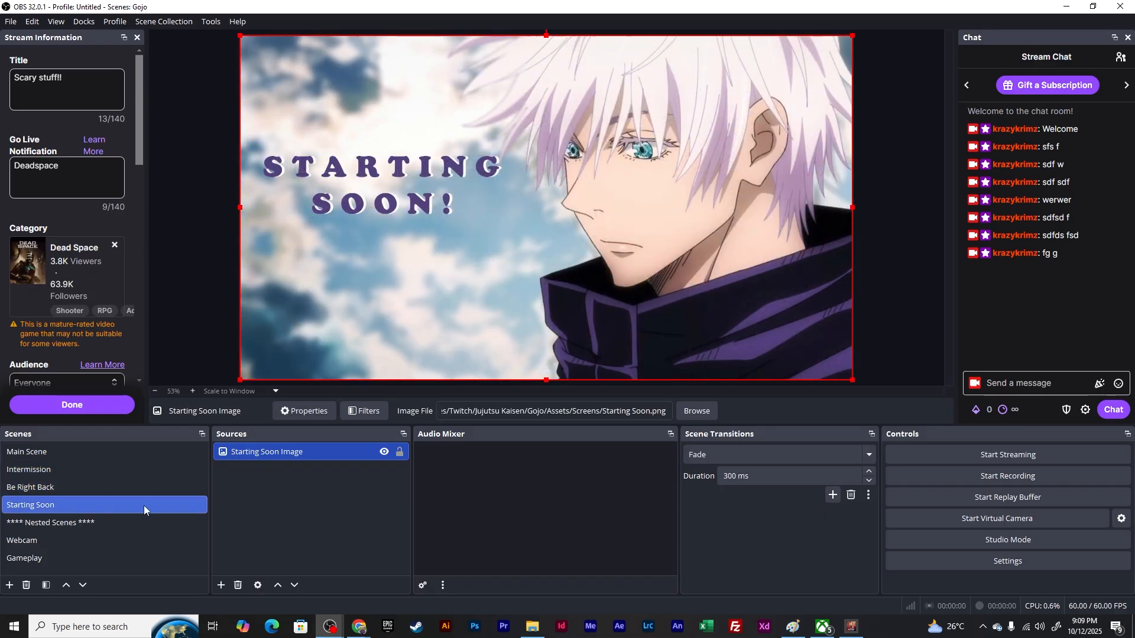
{"action": "left_click", "coordinate": [56, 544]}
Step: In the Gameplay scene, set the GameWindow source to capture a specific window and choose Hollow Knight Silksong
{"action": "left_click", "coordinate": [54, 555]}
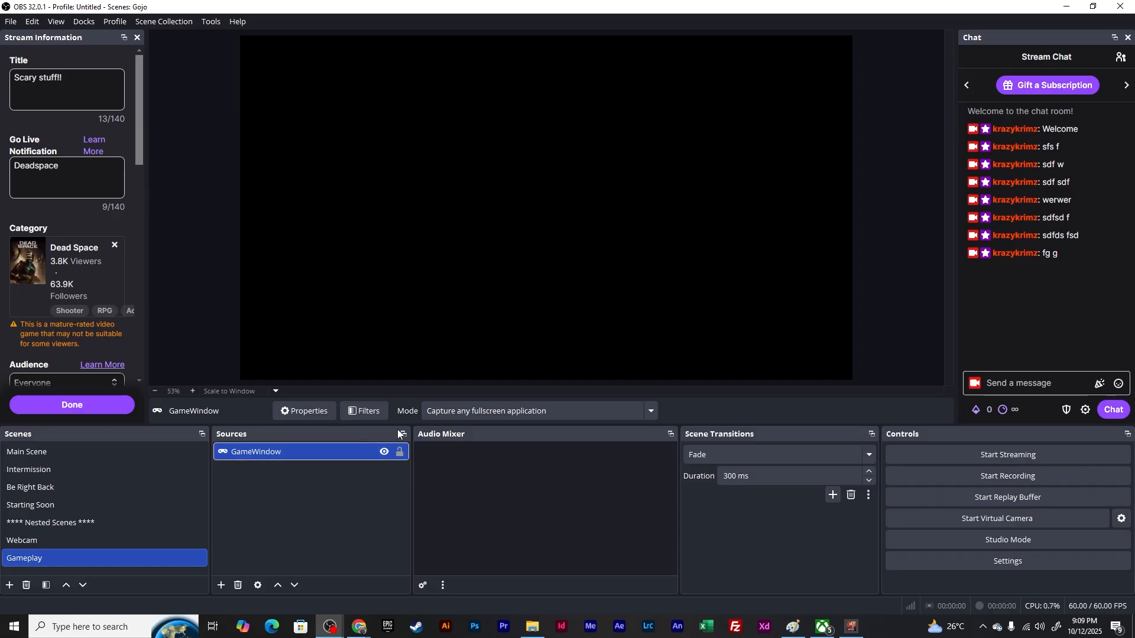
{"action": "left_click", "coordinate": [545, 412]}
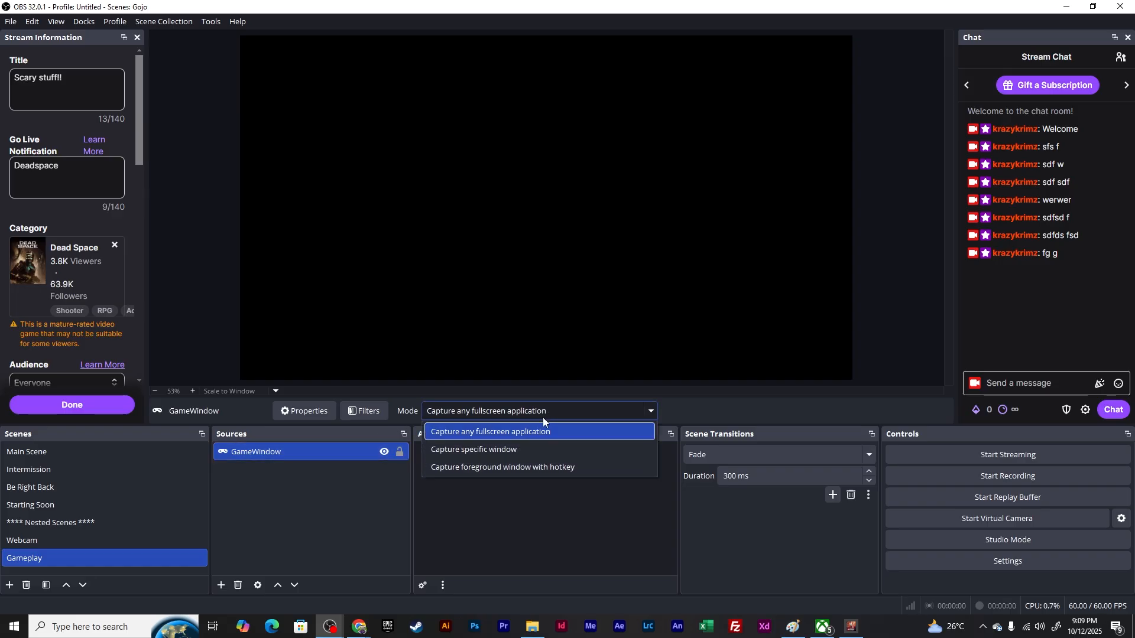
{"action": "left_click", "coordinate": [488, 452]}
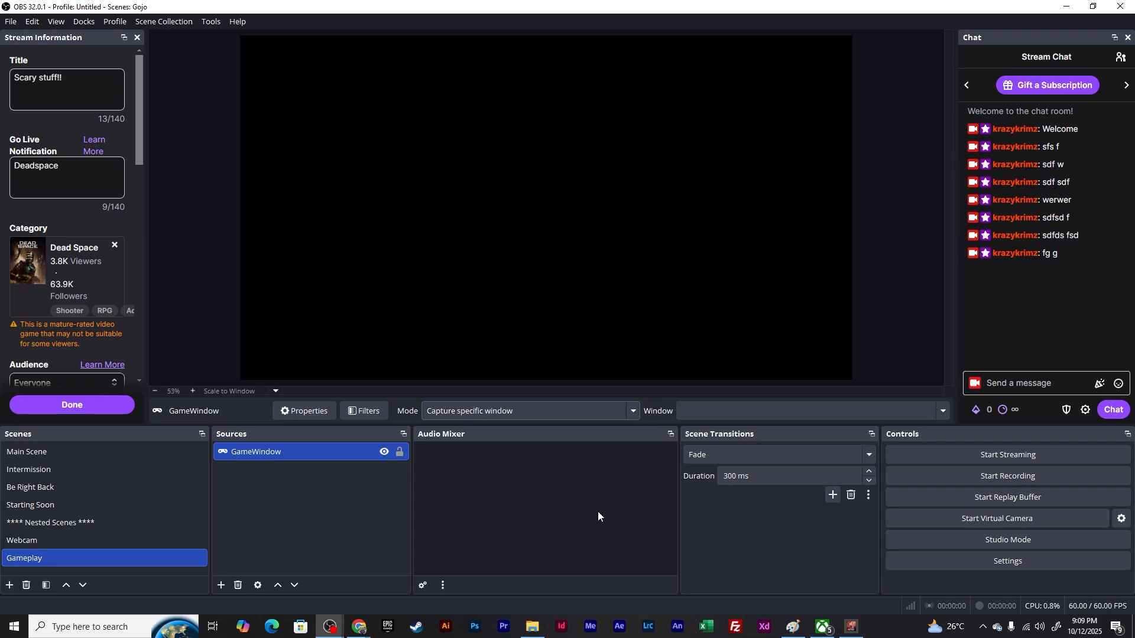
{"action": "left_click", "coordinate": [750, 413]}
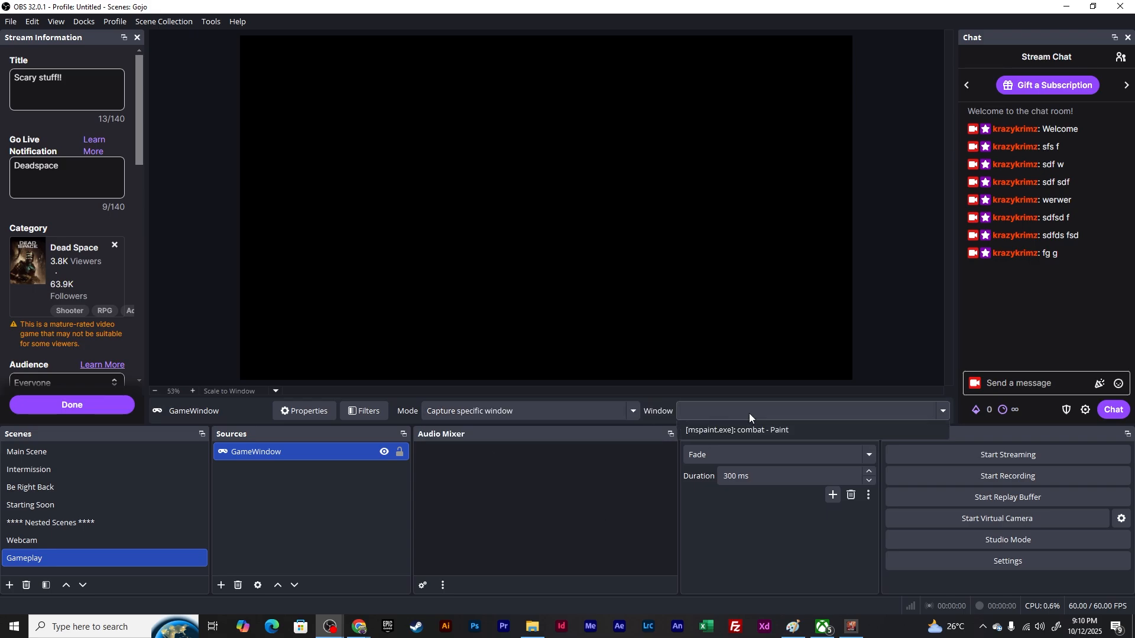
{"action": "left_click", "coordinate": [804, 467]}
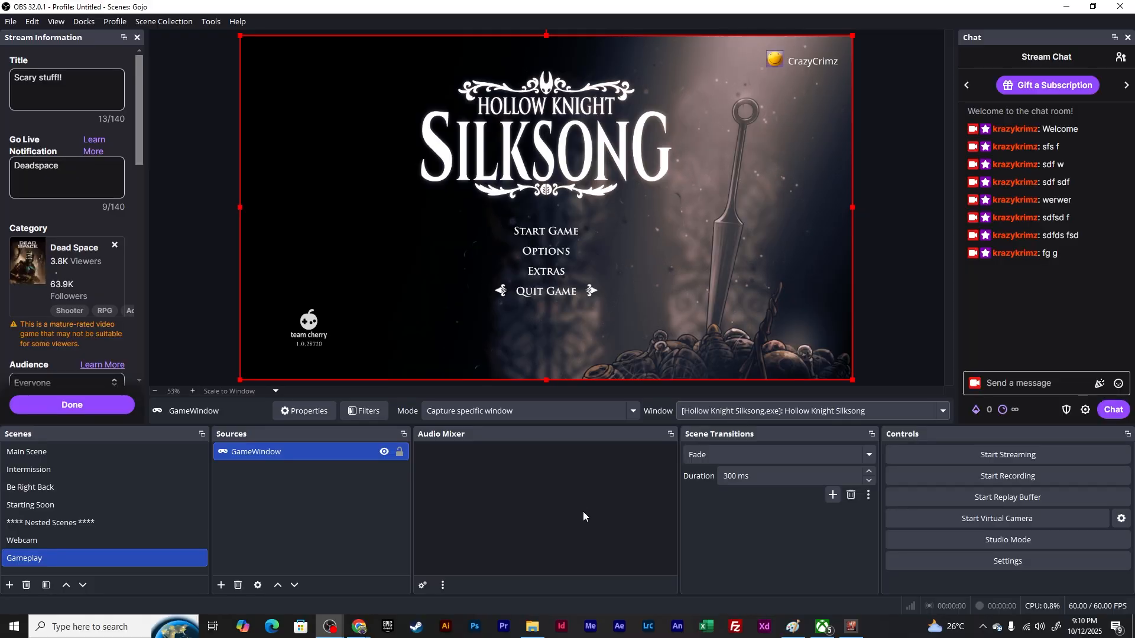
Step: Check how the captured game appears in the Intermission scene and the Main Scene
{"action": "left_click", "coordinate": [94, 470]}
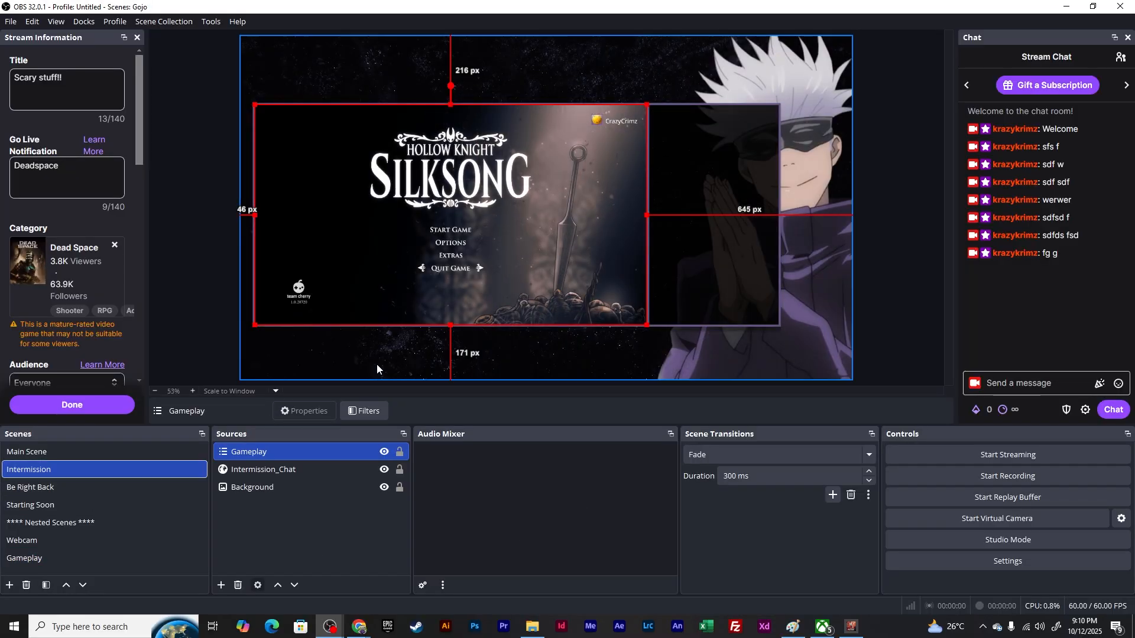
{"action": "left_click", "coordinate": [28, 453]}
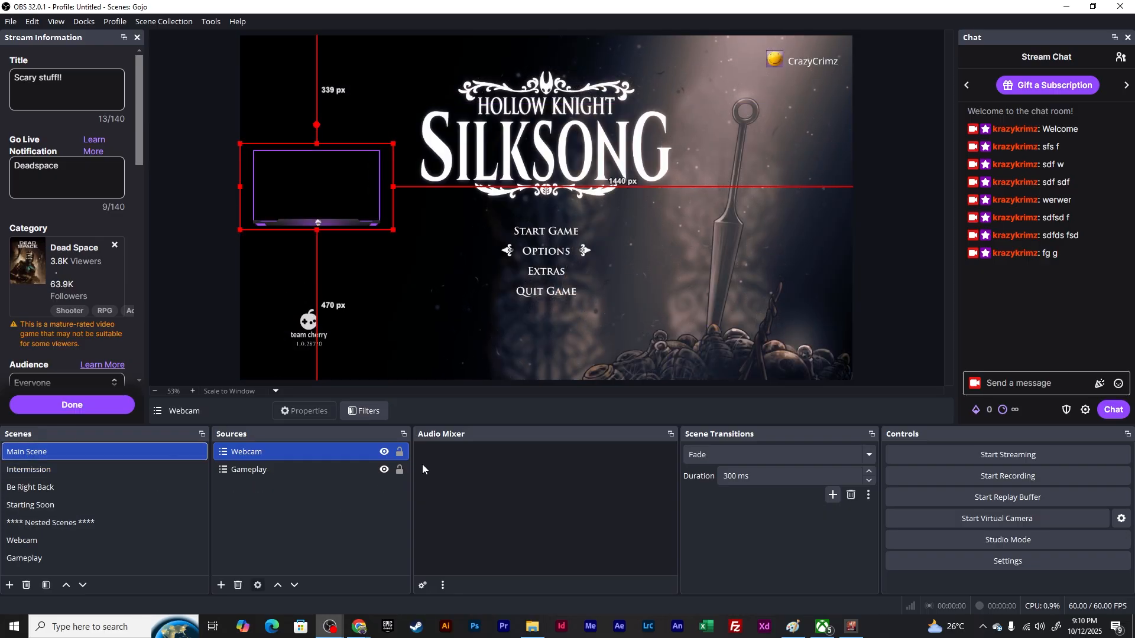
Step: In the Webcam scene, set the Camera source's device to Depstech webcam and accept its properties
{"action": "left_click", "coordinate": [59, 539]}
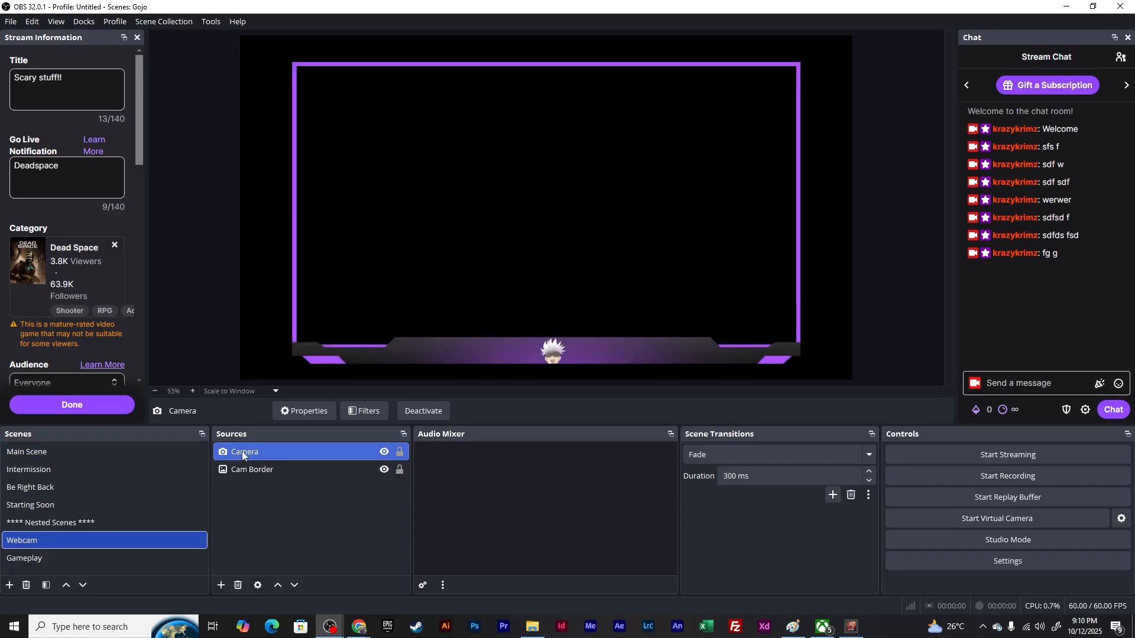
{"action": "left_click", "coordinate": [271, 451]}
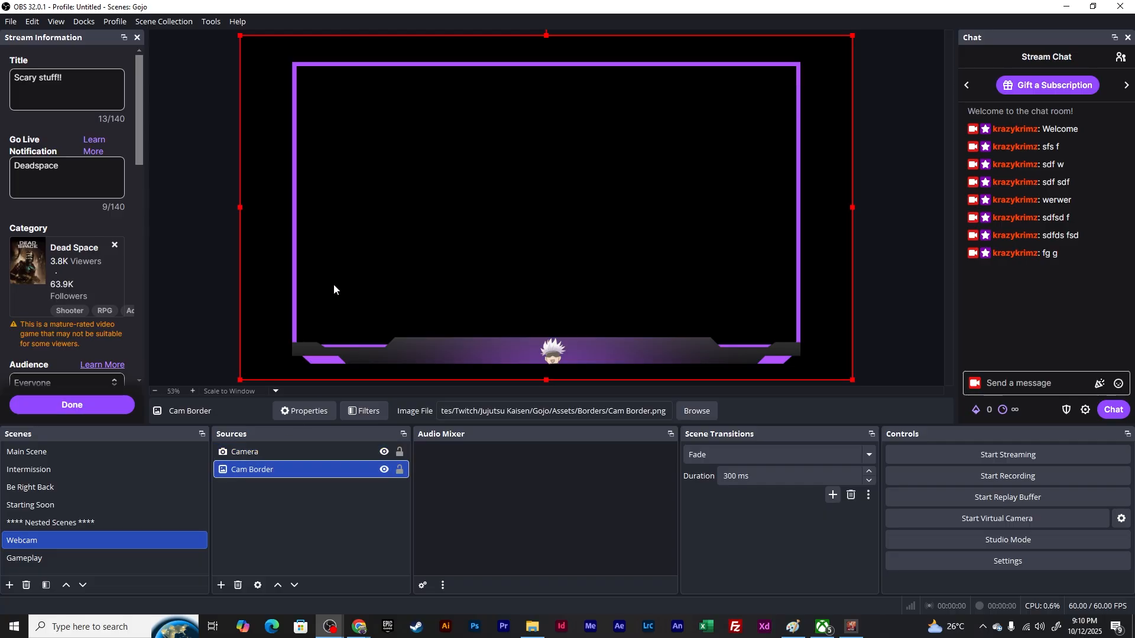
{"action": "left_click", "coordinate": [263, 453]}
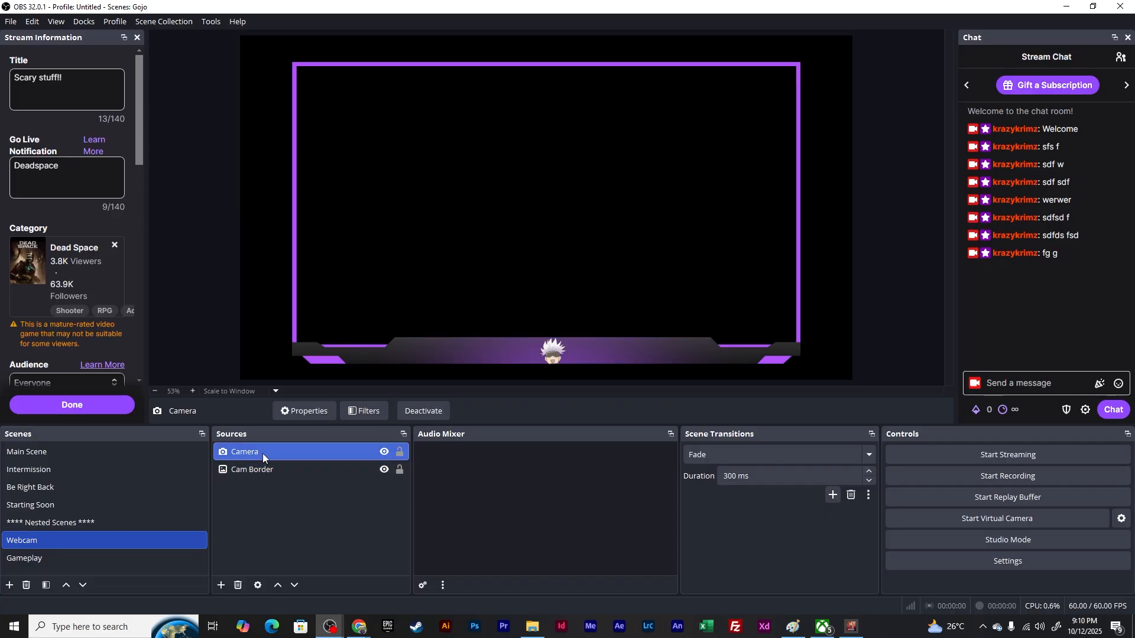
{"action": "double_click", "coordinate": [300, 455]}
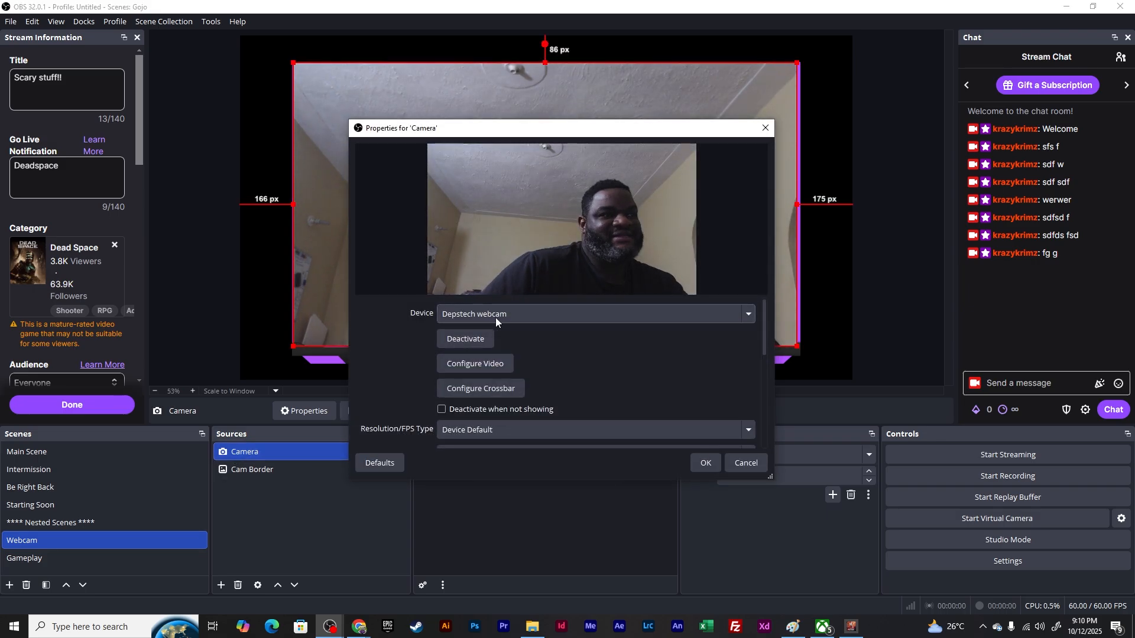
{"action": "left_click", "coordinate": [555, 318]}
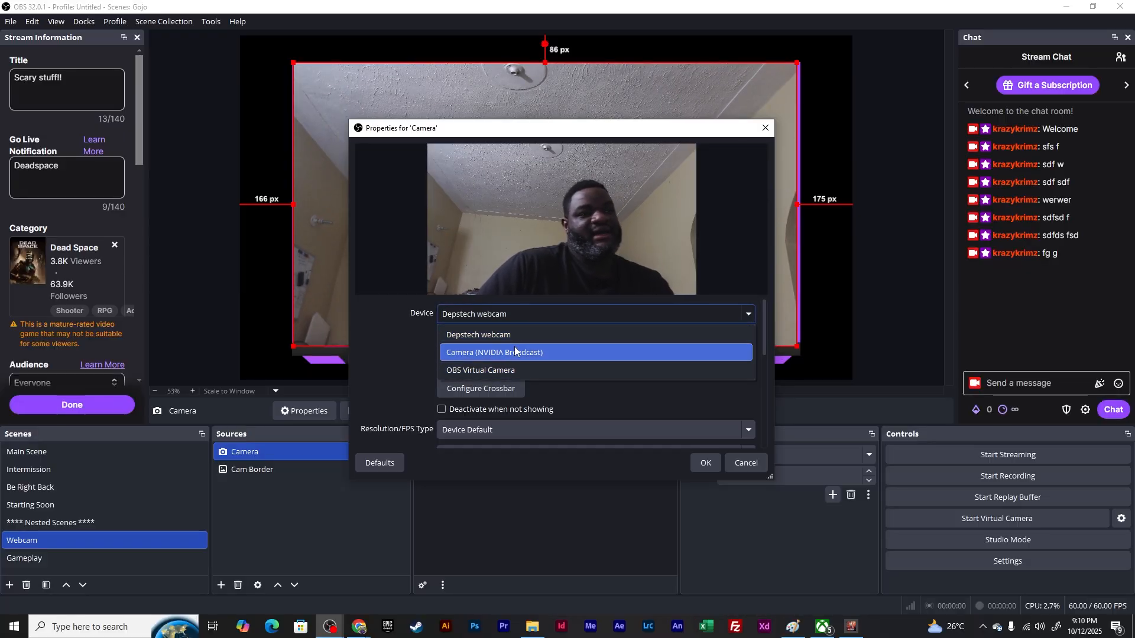
{"action": "left_click", "coordinate": [484, 338]}
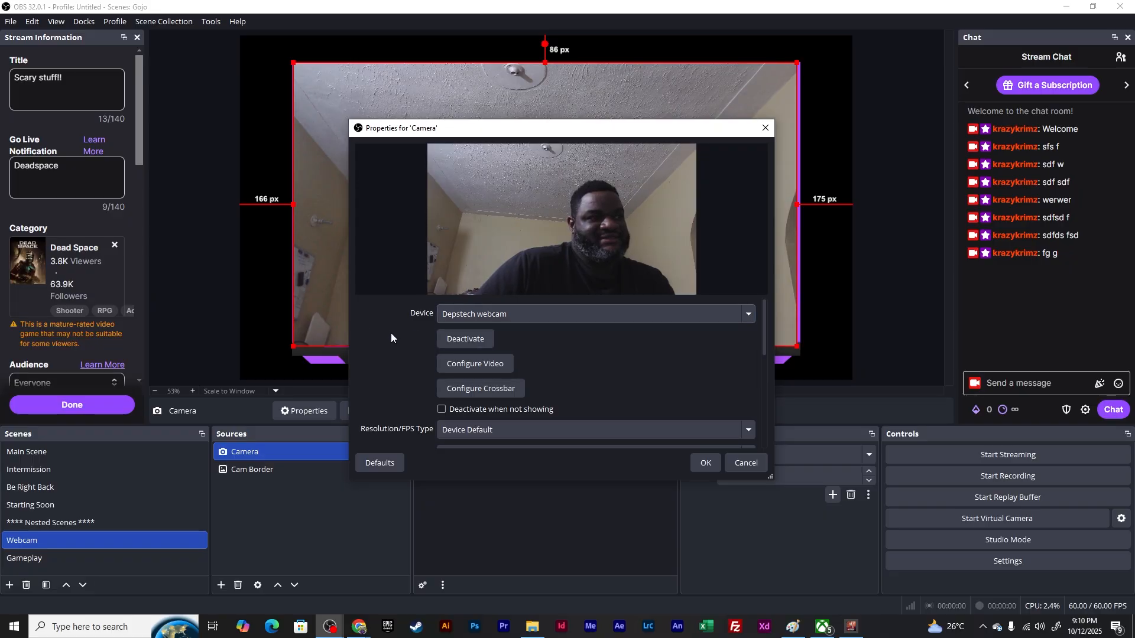
{"action": "left_click", "coordinate": [704, 464]}
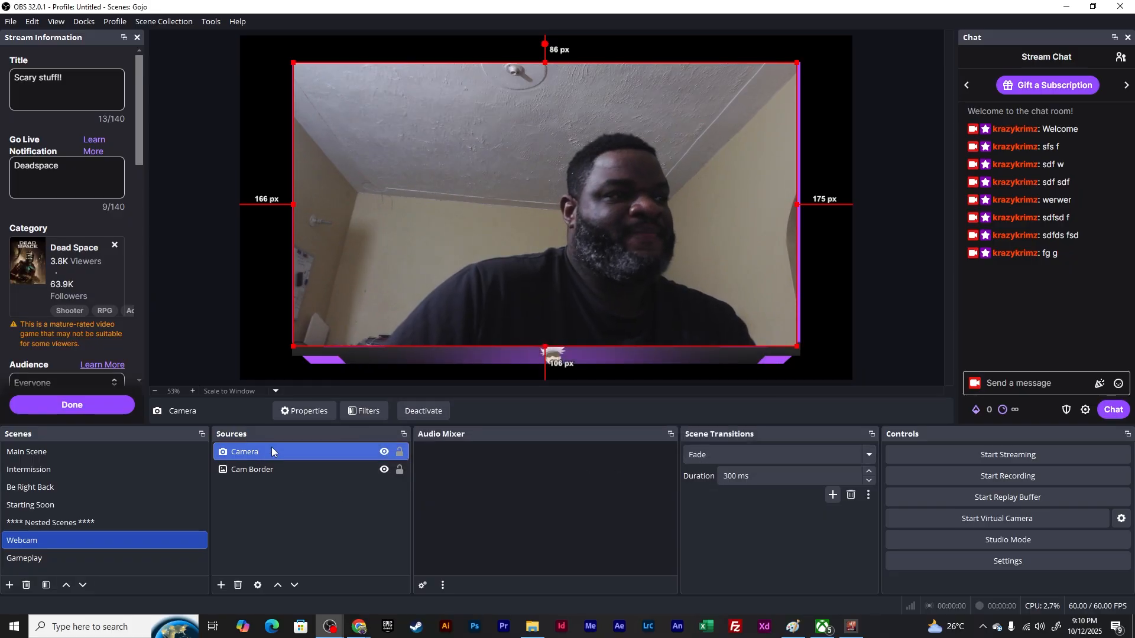
Step: Place the Camera source beneath Cam Border in the Webcam scene and lock both sources
{"action": "left_click_drag", "start_coordinate": [272, 449], "coordinate": [278, 480]}
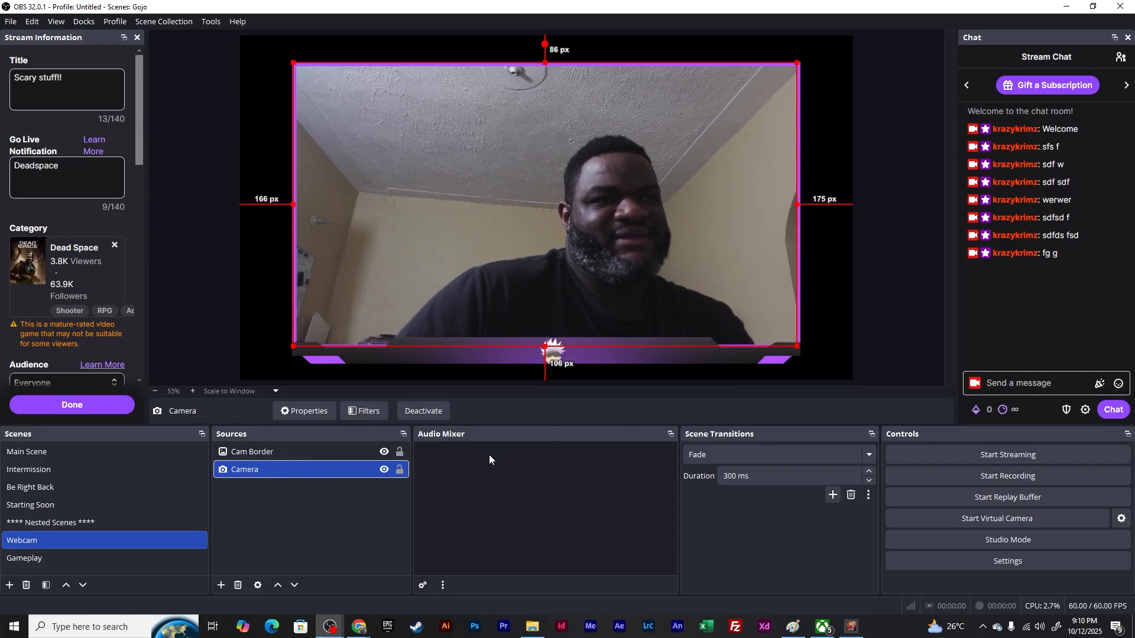
{"action": "left_click", "coordinate": [400, 451]}
{"action": "left_click", "coordinate": [400, 469]}
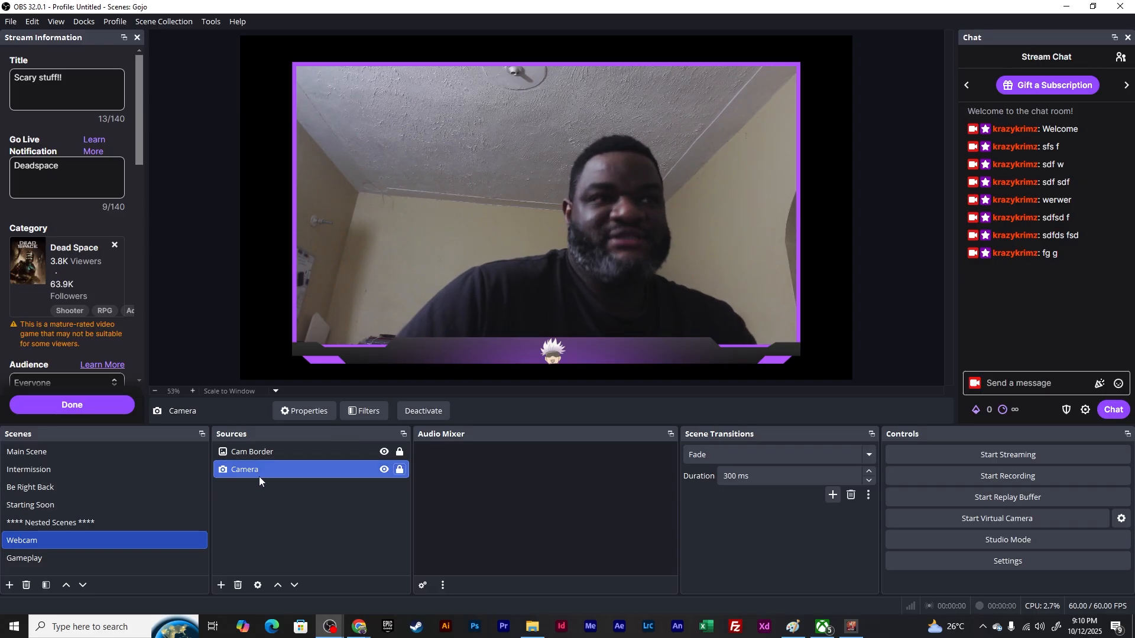
Step: In the Main Scene, shrink the webcam and place it about 106 px from the left edge and 122 px from the top
{"action": "left_click", "coordinate": [30, 467]}
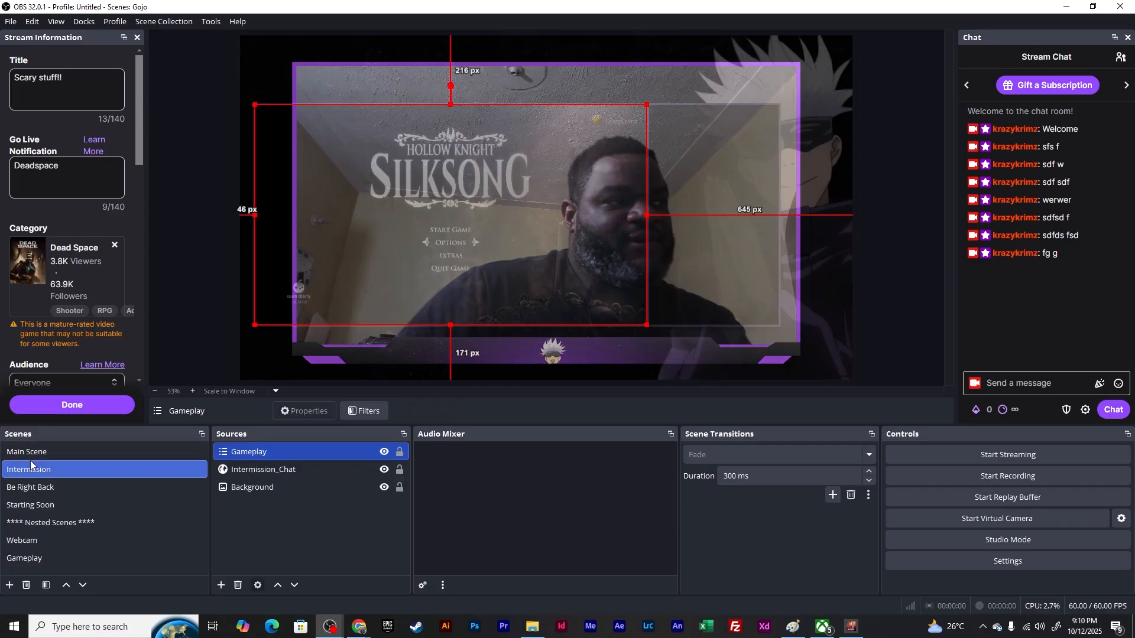
{"action": "left_click", "coordinate": [62, 450]}
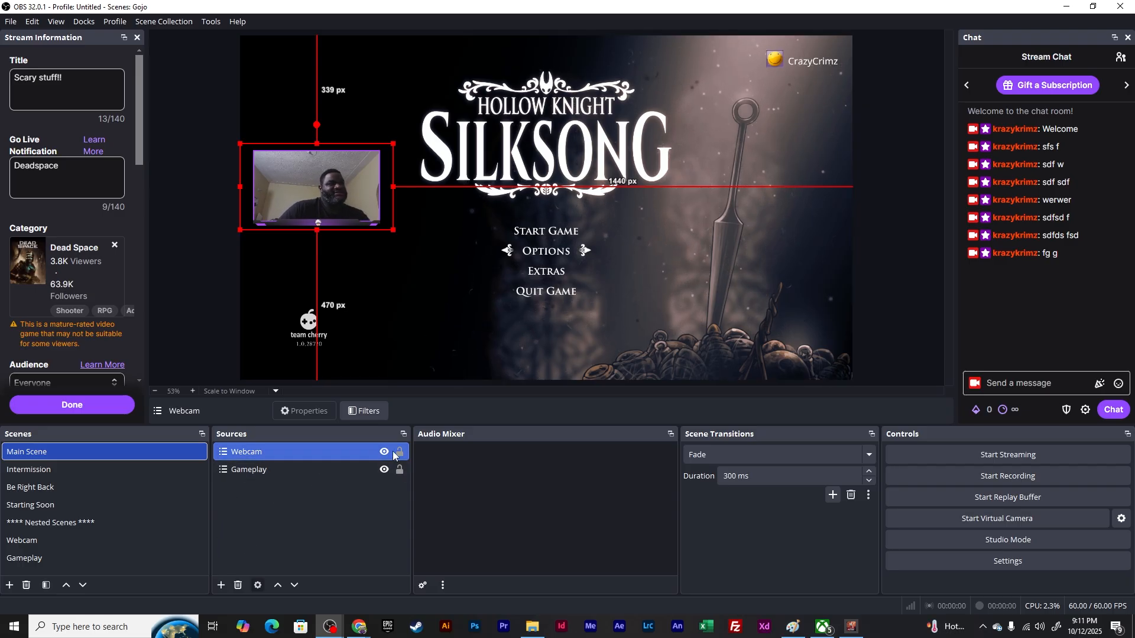
{"action": "left_click_drag", "start_coordinate": [354, 188], "coordinate": [470, 165]}
{"action": "left_click_drag", "start_coordinate": [408, 143], "coordinate": [339, 123]}
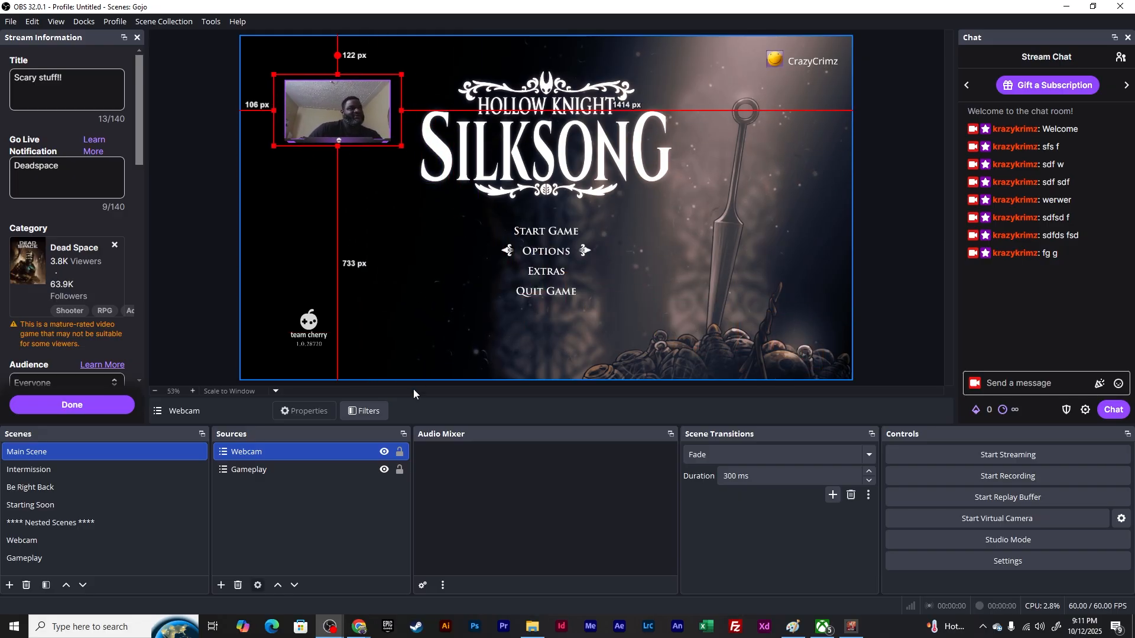
{"action": "left_click", "coordinate": [386, 451]}
{"action": "left_click", "coordinate": [385, 450]}
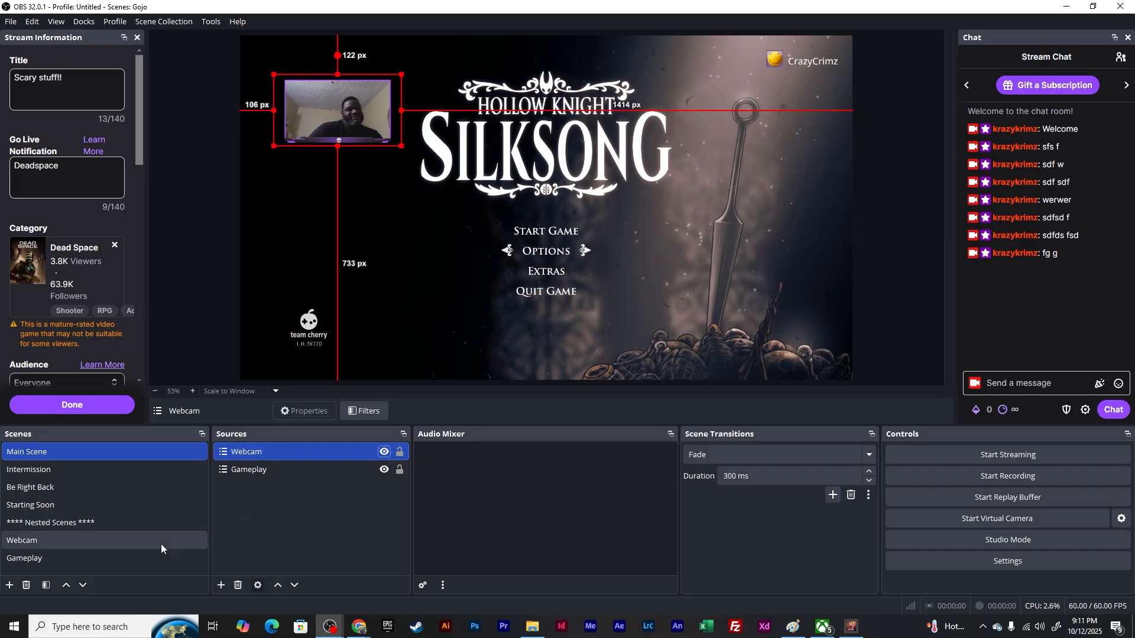
Step: Check the Webcam scene, then move the Main Scene's webcam against the canvas's left edge near the upper-left corner
{"action": "left_click", "coordinate": [43, 542]}
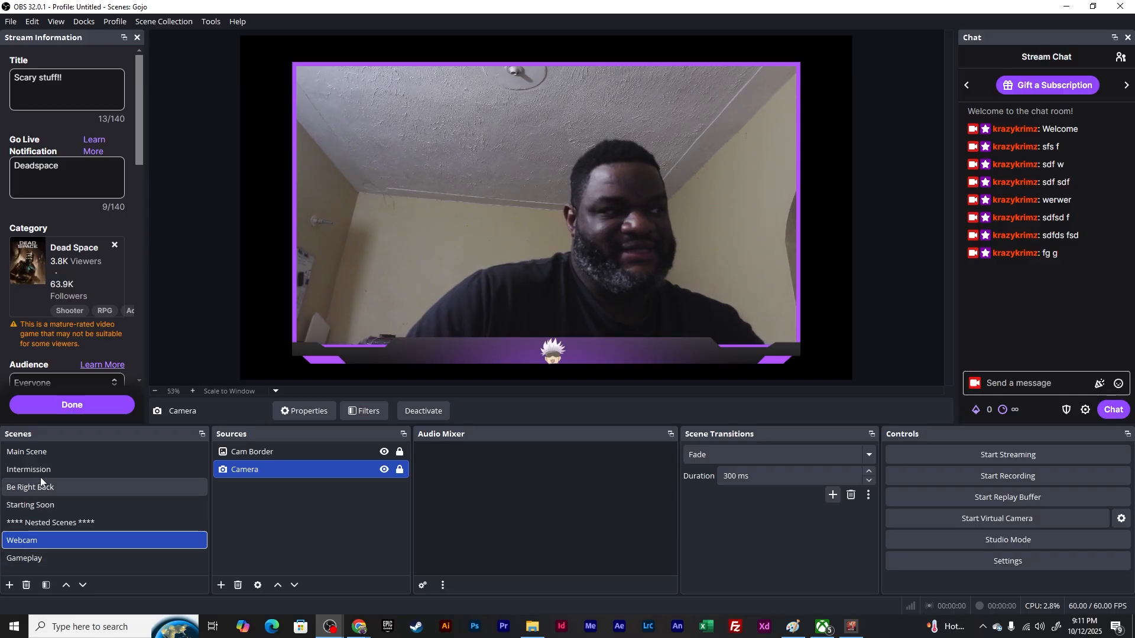
{"action": "left_click", "coordinate": [26, 452]}
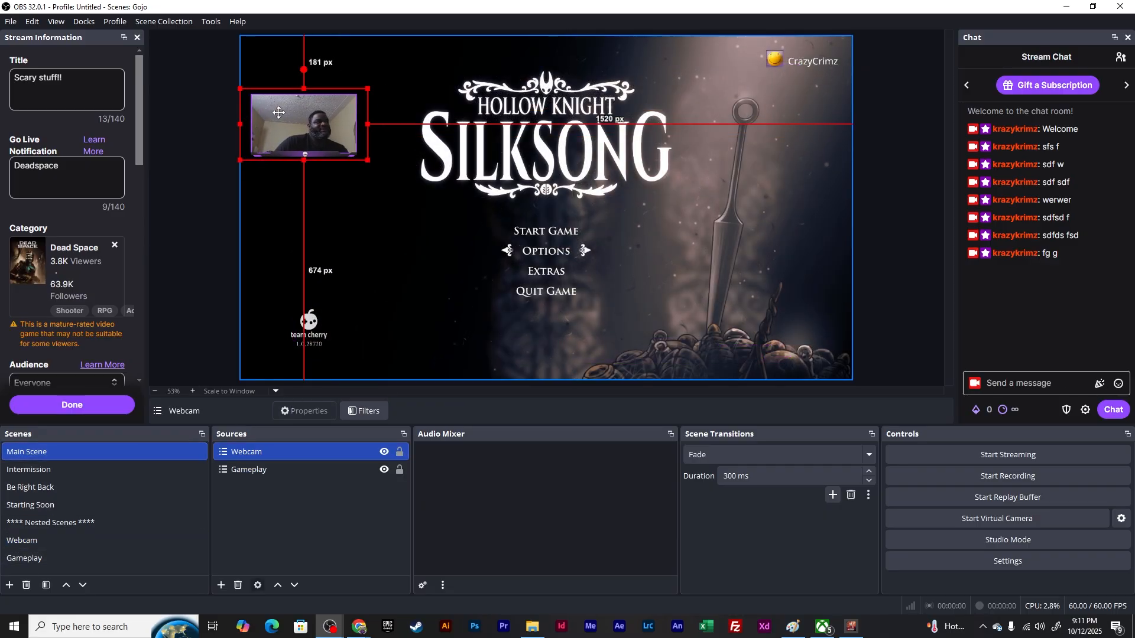
{"action": "left_click_drag", "start_coordinate": [278, 112], "coordinate": [279, 78]}
Step: Inspect the URL setting of the Intermission_Chat browser source in the Intermission scene without changing it
{"action": "left_click", "coordinate": [72, 472]}
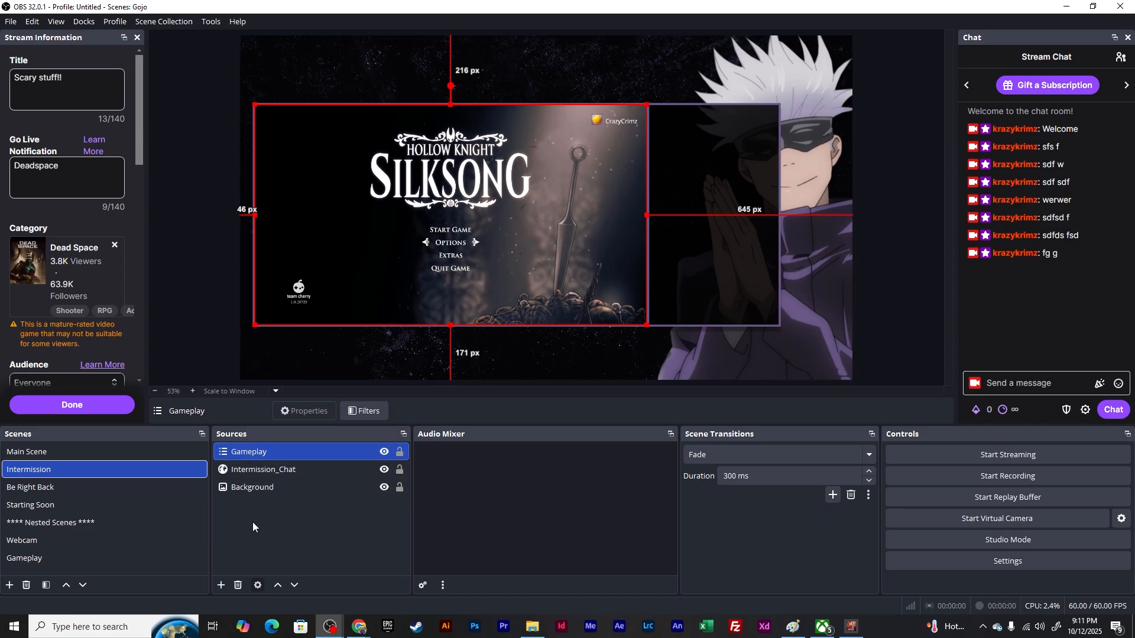
{"action": "left_click", "coordinate": [265, 475]}
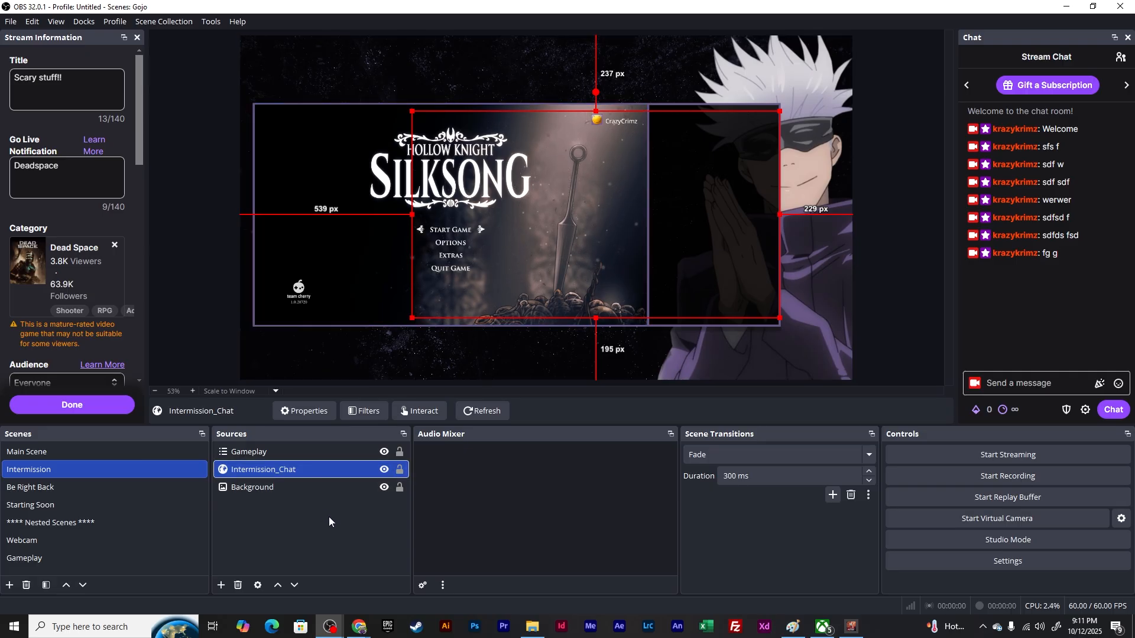
{"action": "double_click", "coordinate": [257, 470]}
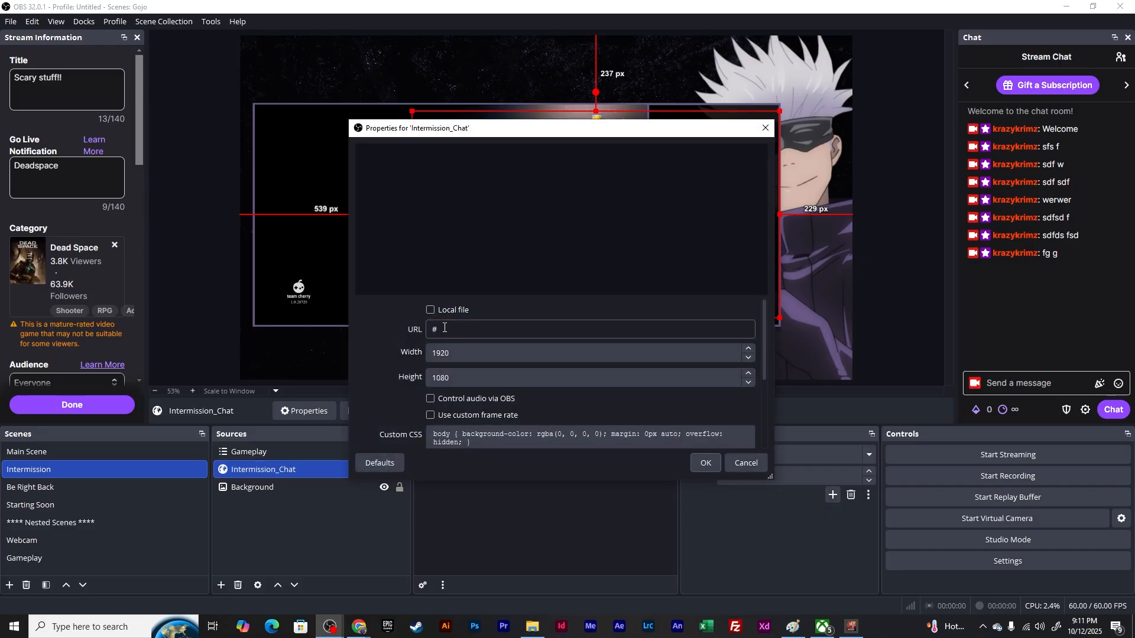
{"action": "left_click_drag", "start_coordinate": [445, 328], "coordinate": [251, 330]}
{"action": "left_click", "coordinate": [746, 464]}
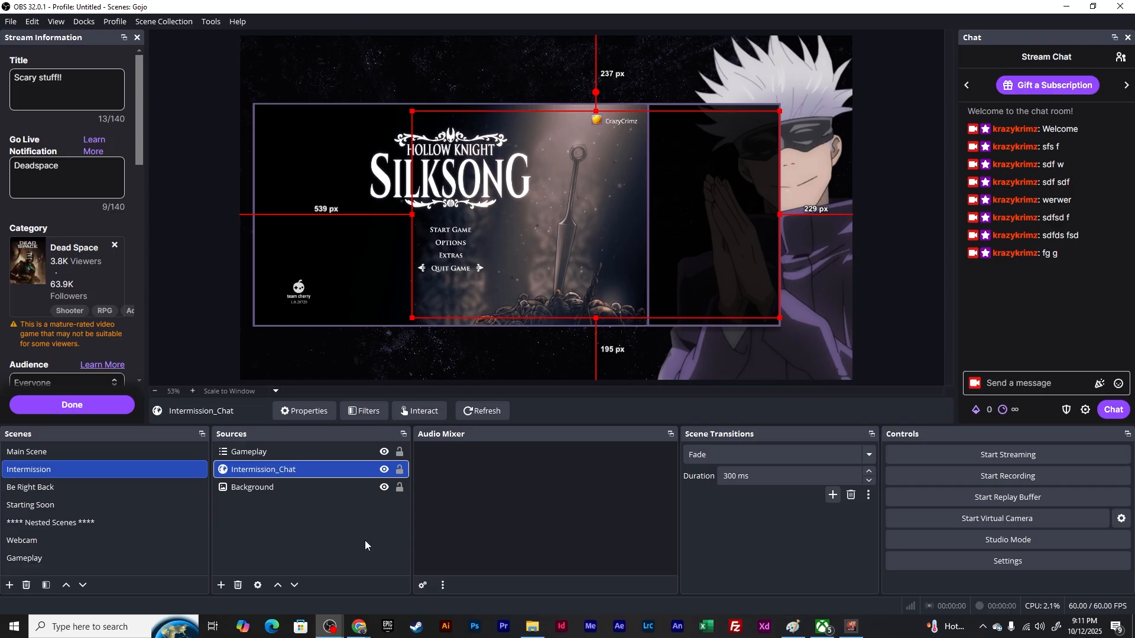
Step: Switch to the Satoru Gojo scene collection and show its Intermission scene
{"action": "left_click", "coordinate": [169, 22]}
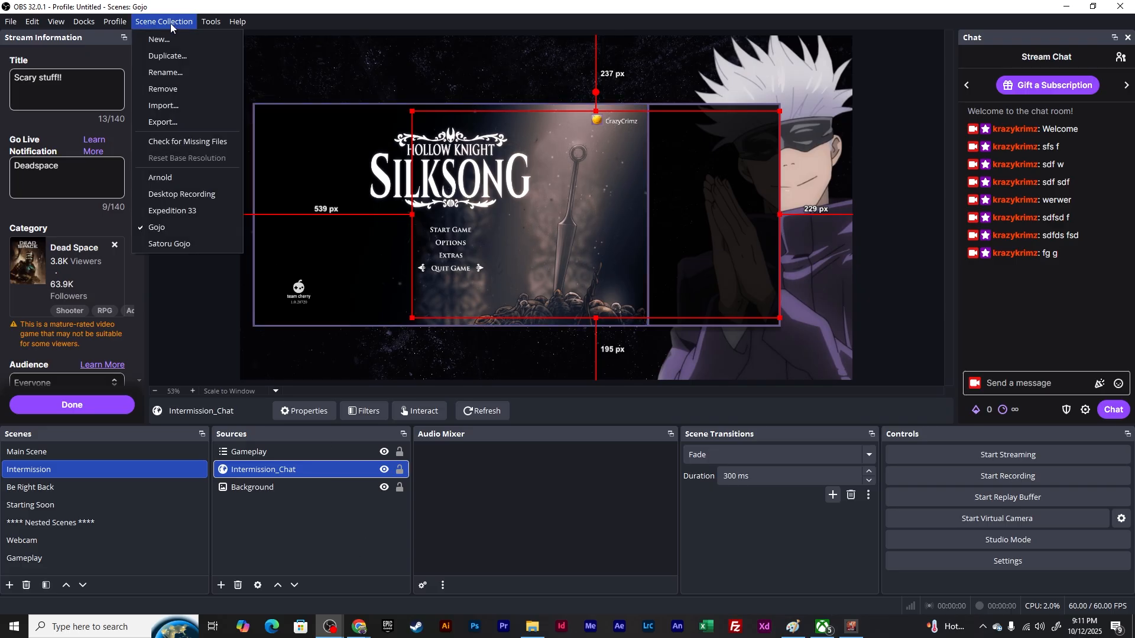
{"action": "left_click", "coordinate": [176, 244]}
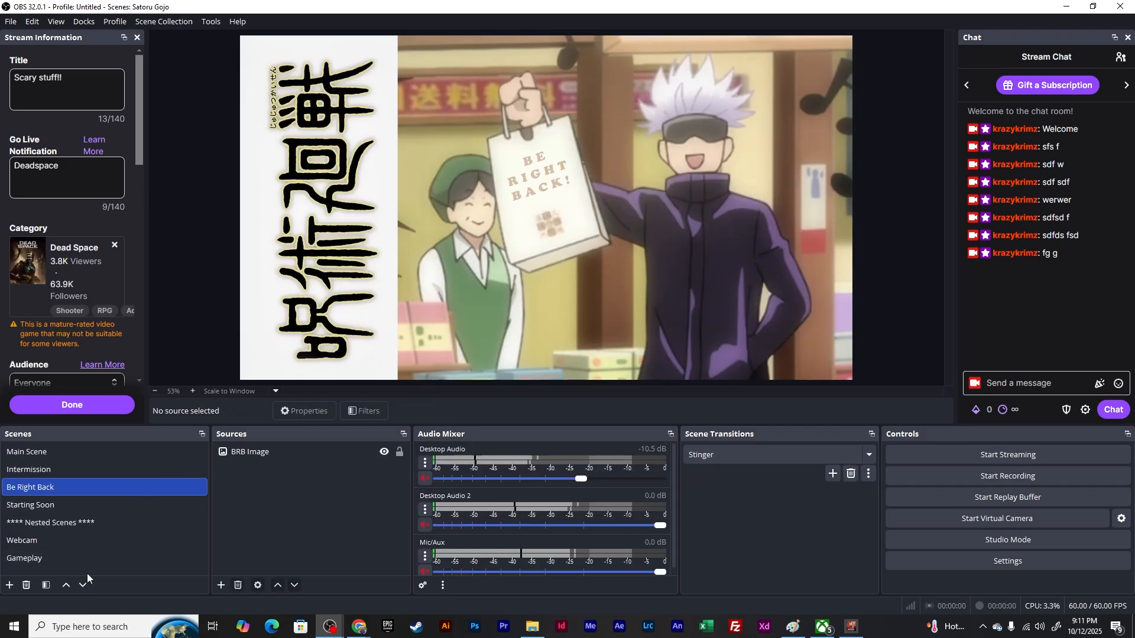
{"action": "left_click", "coordinate": [51, 470]}
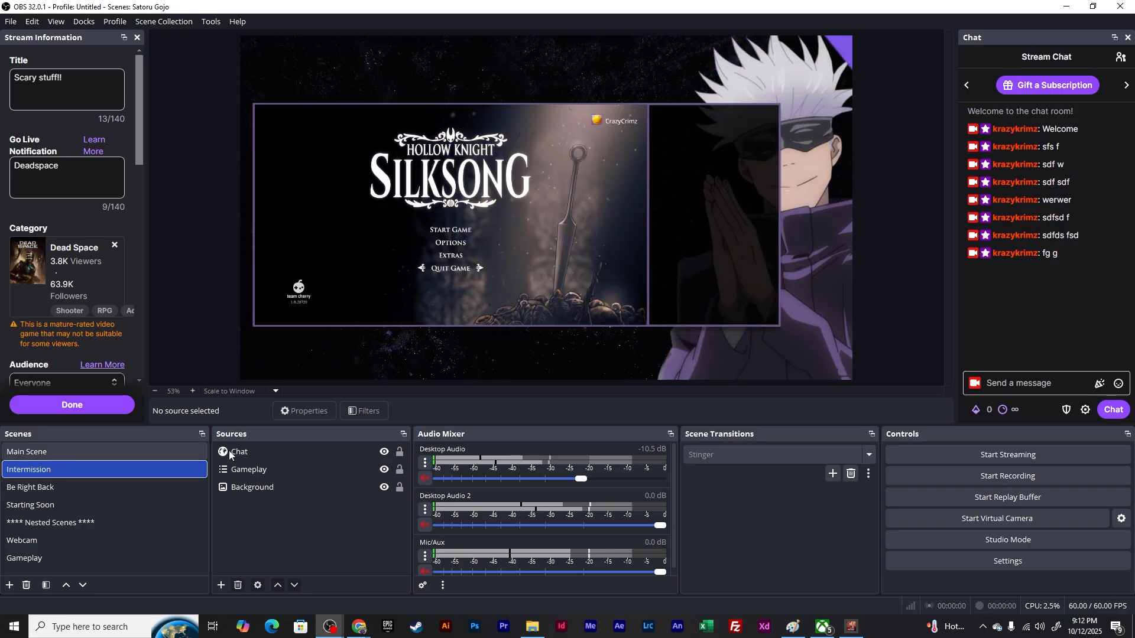
Step: Send the test chat messages "sdfs lsfj sf", "sdf sdflj", "werwe lj" and "sdf dsf j" to check the Intermission scene's chat overlay
{"action": "left_click", "coordinate": [1032, 385]}
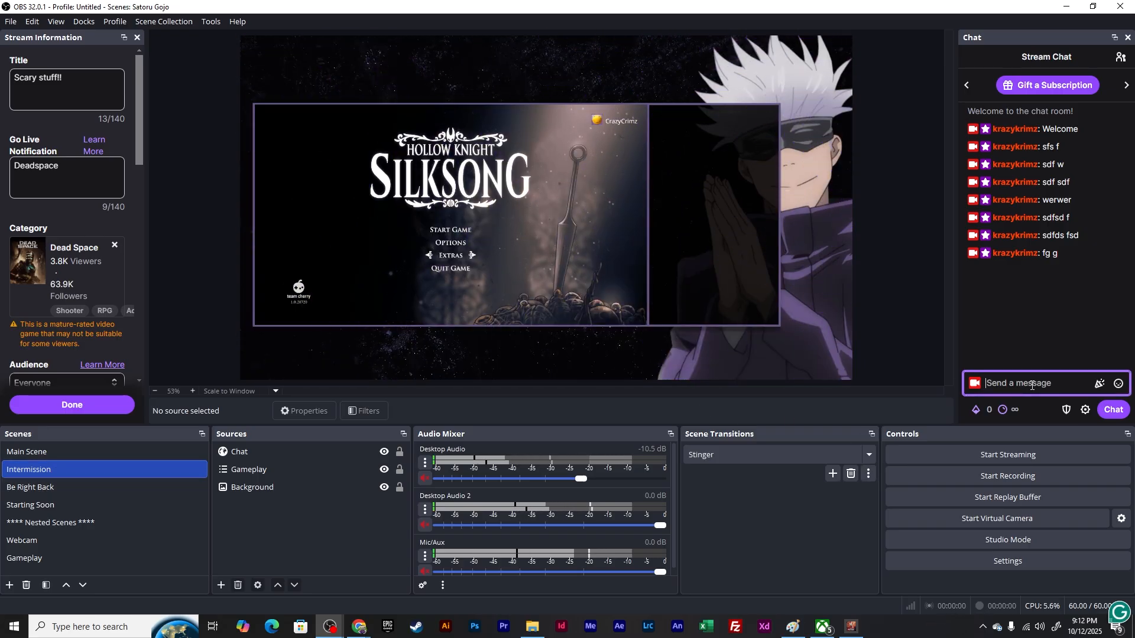
{"action": "type", "text": "sdfs lsfj sf"}
{"action": "key", "text": "Return"}
{"action": "type", "text": "s"}
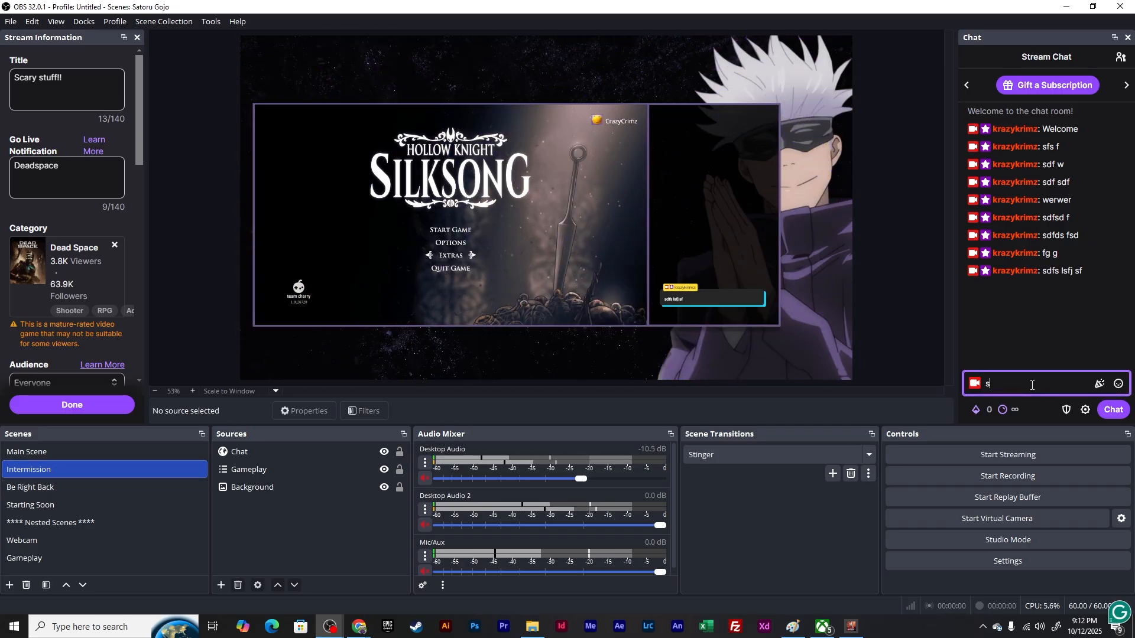
{"action": "type", "text": "df sdflj"}
{"action": "key", "text": "Return"}
{"action": "type", "text": "werwe lj"}
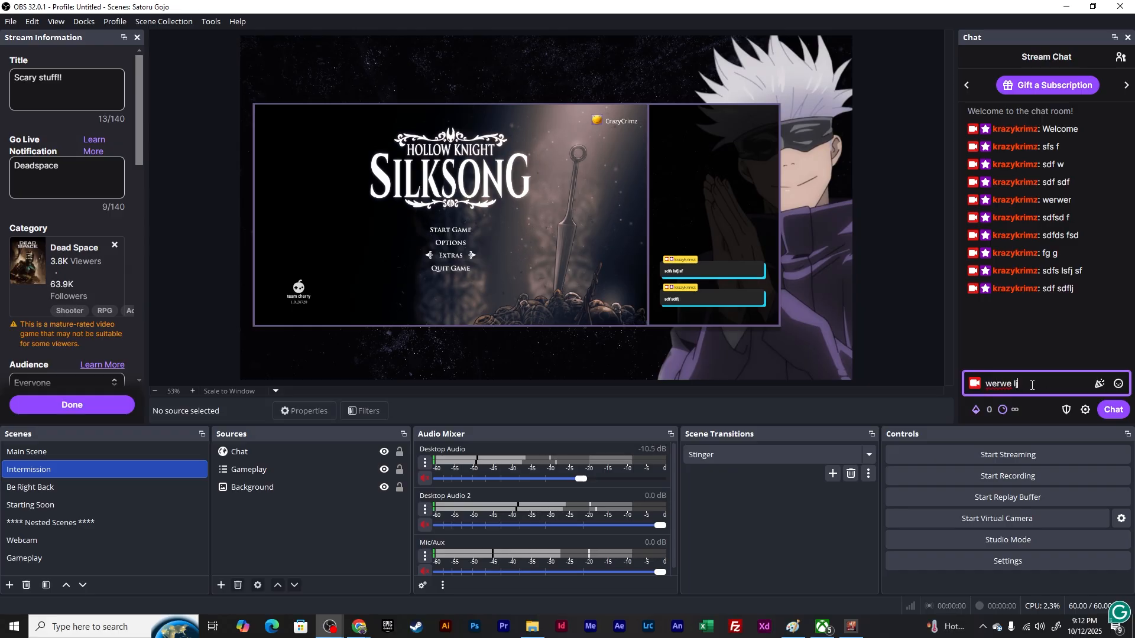
{"action": "key", "text": "Return"}
{"action": "type", "text": "sdf dsf j"}
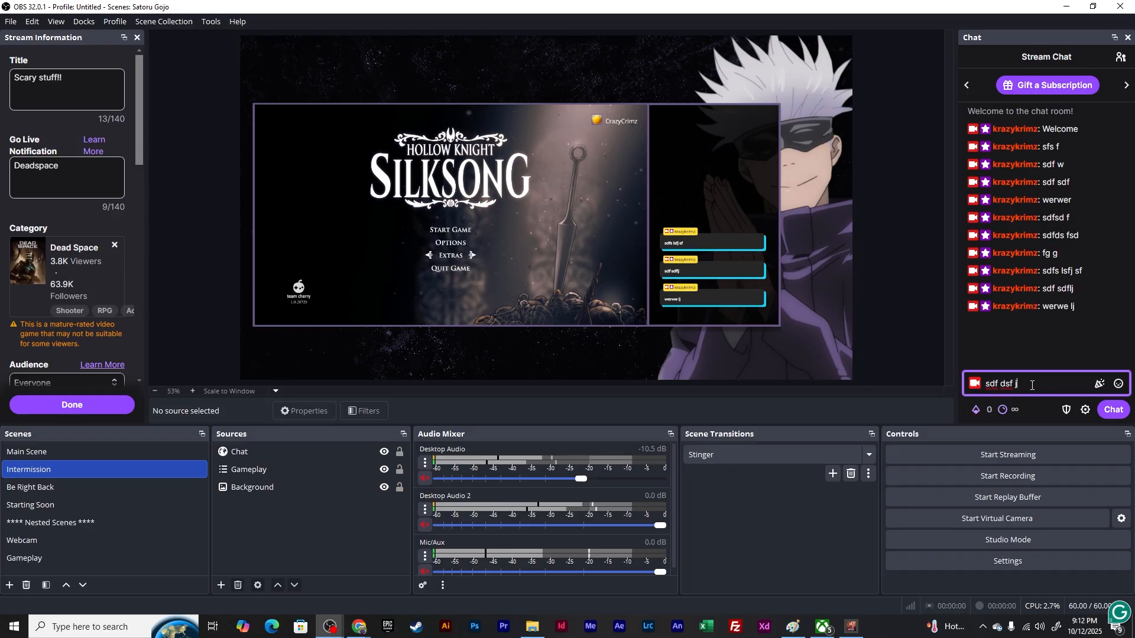
{"action": "key", "text": "Return"}
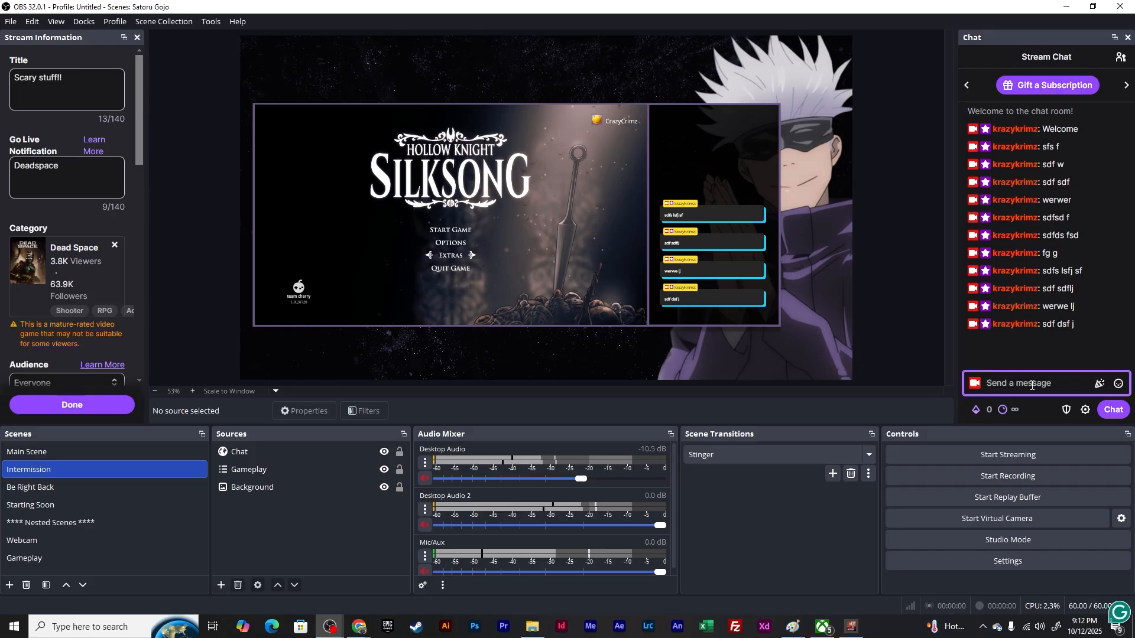
Step: Show the Main Scene and send the test chat messages "sdf f", "wer wr" and "sd gsdf" to check its chat overlay
{"action": "left_click", "coordinate": [71, 451]}
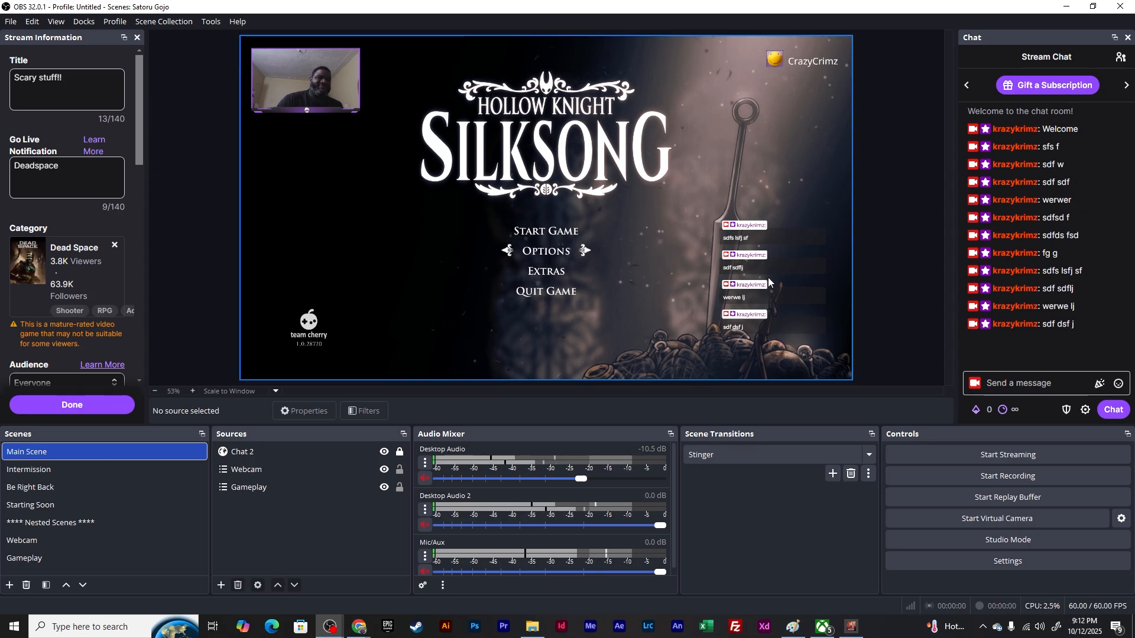
{"action": "left_click", "coordinate": [1025, 391]}
{"action": "type", "text": "sdf f"}
{"action": "key", "text": "Return"}
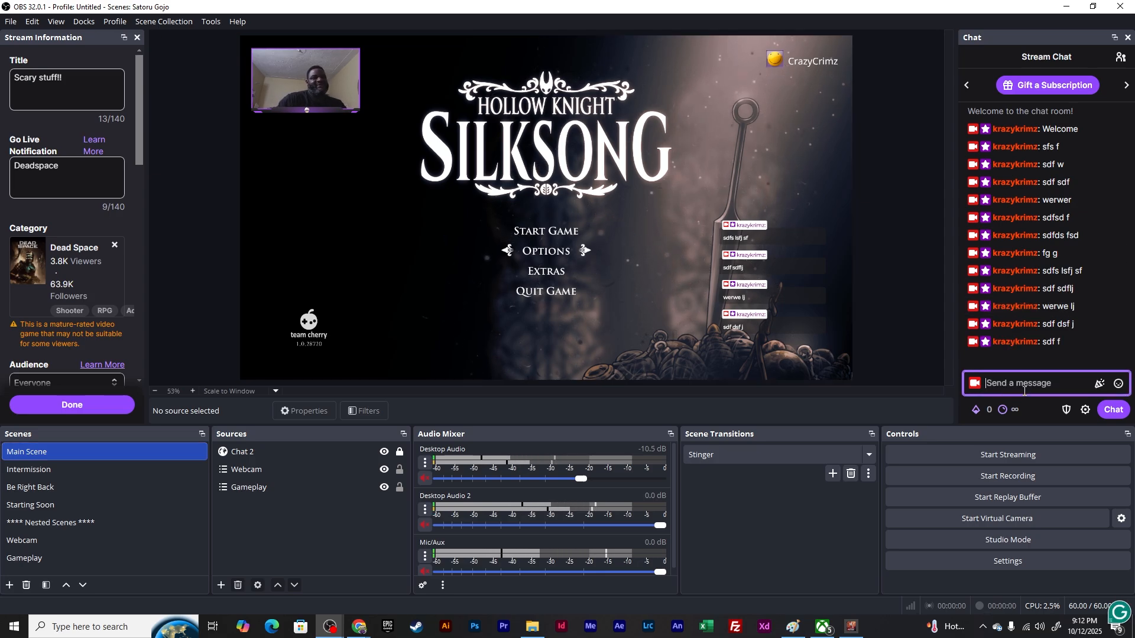
{"action": "type", "text": "wer wr"}
{"action": "key", "text": "Return"}
{"action": "type", "text": "sd gsdf"}
{"action": "key", "text": "Return"}
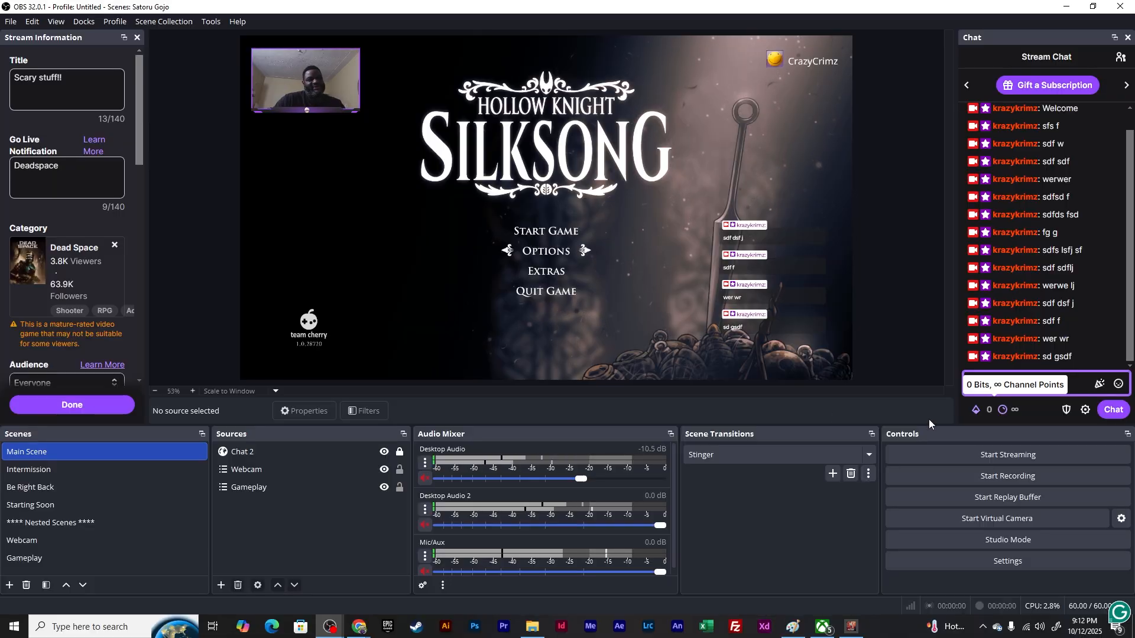
Step: Switch through the Gojo collection to Expedition 33 and view its Starting Soon and Main scenes
{"action": "left_click", "coordinate": [187, 22]}
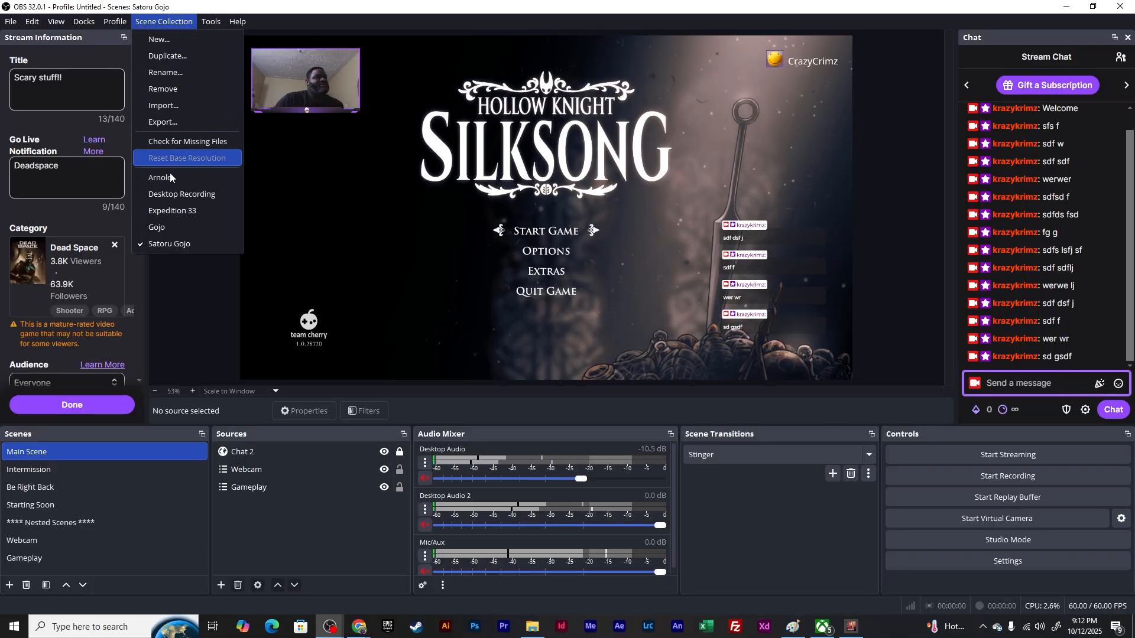
{"action": "left_click", "coordinate": [175, 228]}
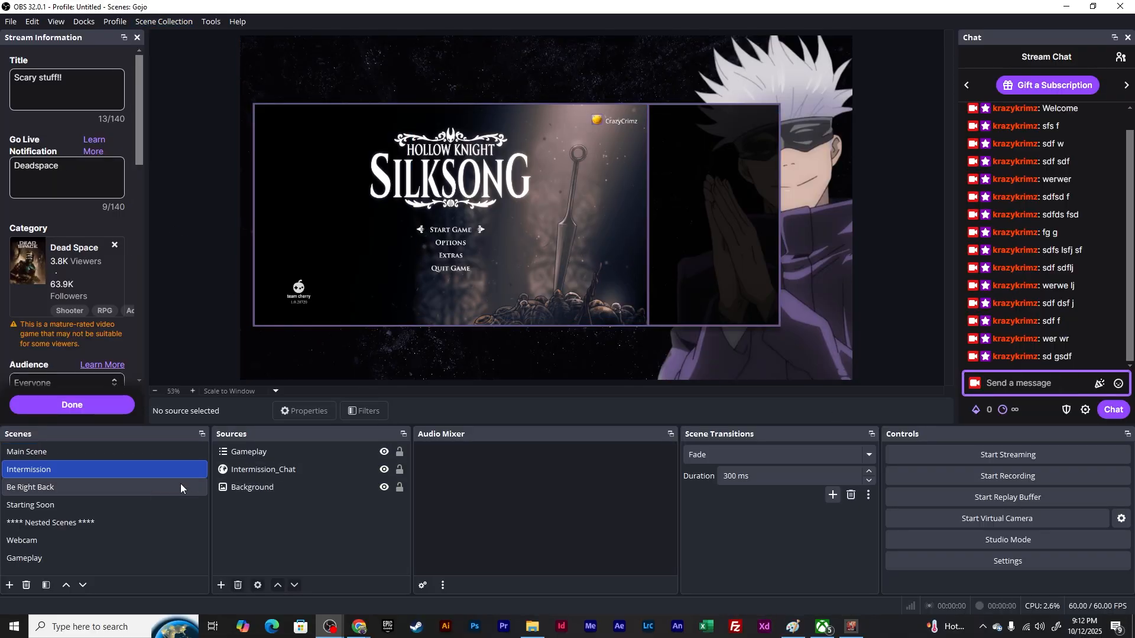
{"action": "left_click", "coordinate": [167, 22]}
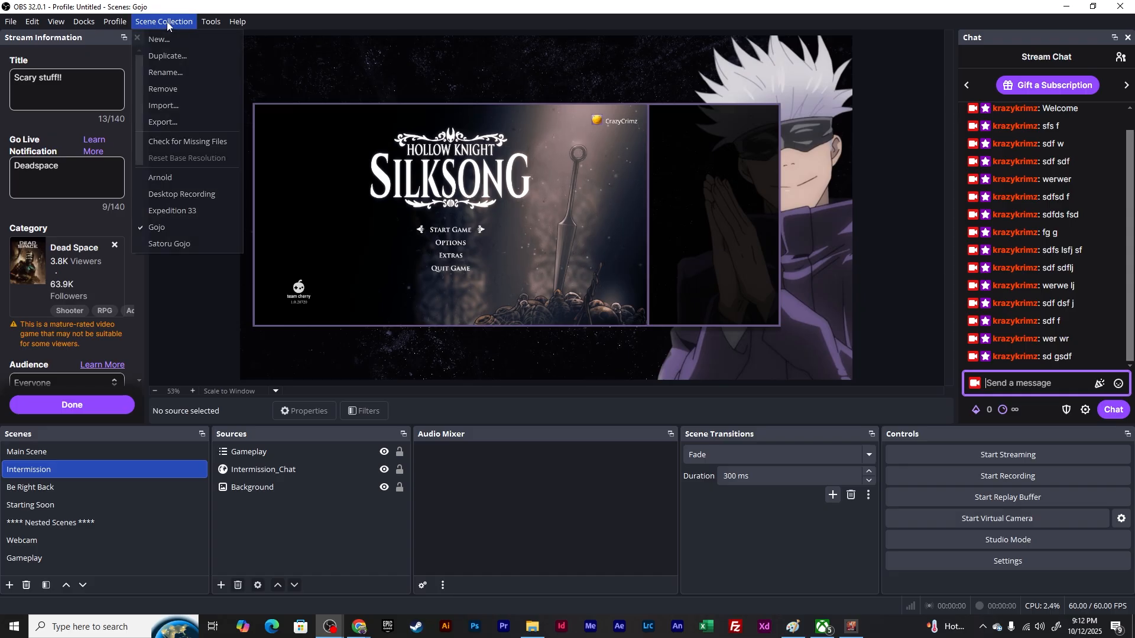
{"action": "left_click", "coordinate": [197, 212]}
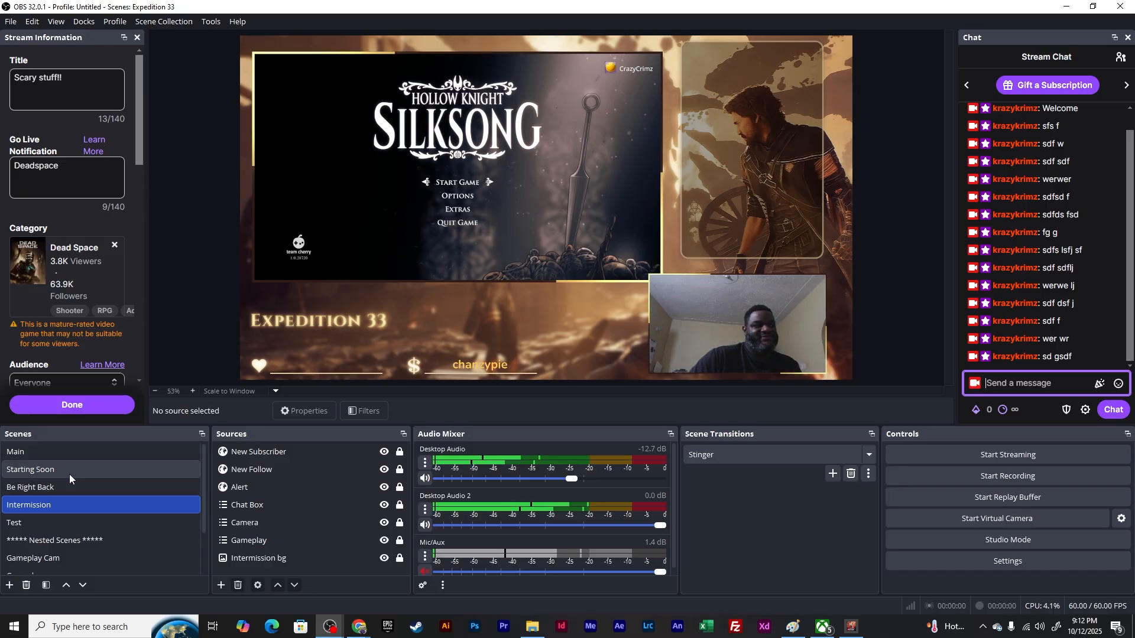
{"action": "left_click", "coordinate": [69, 473]}
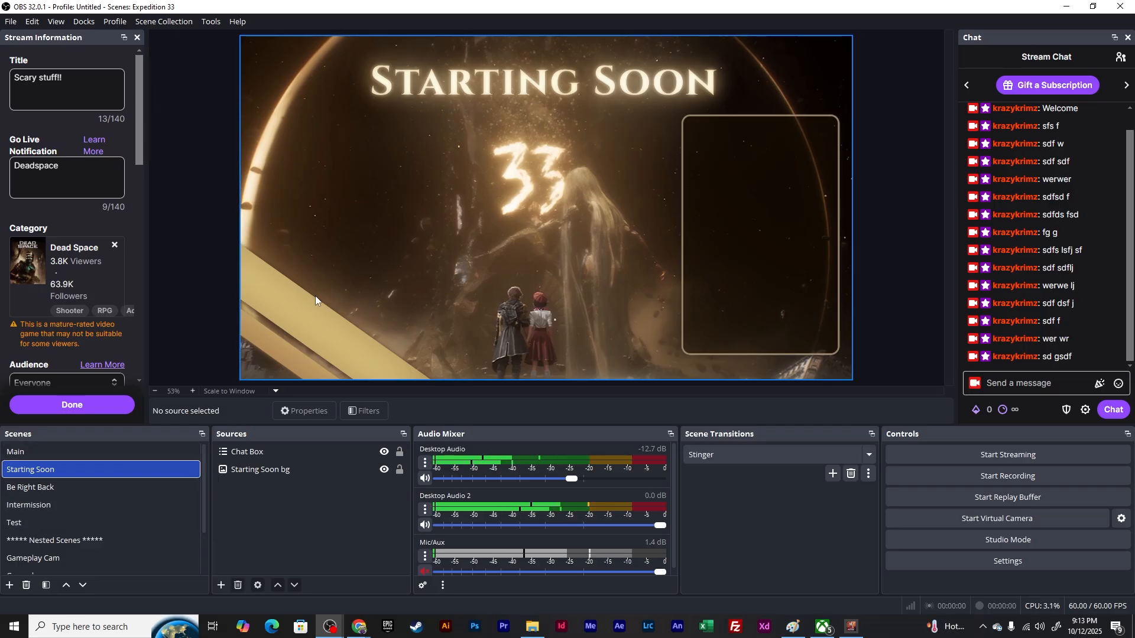
{"action": "left_click", "coordinate": [80, 456]}
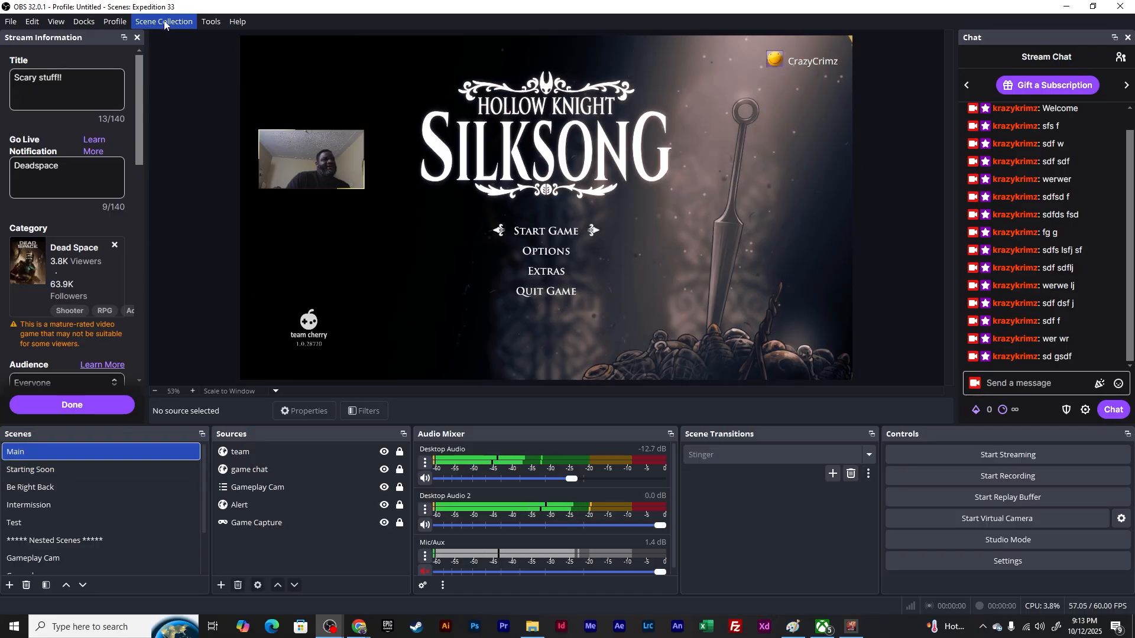
Step: Return to the Gojo scene collection and look through its Be Right Back, Starting Soon and Intermission scenes
{"action": "left_click", "coordinate": [164, 22]}
{"action": "left_click", "coordinate": [204, 231]}
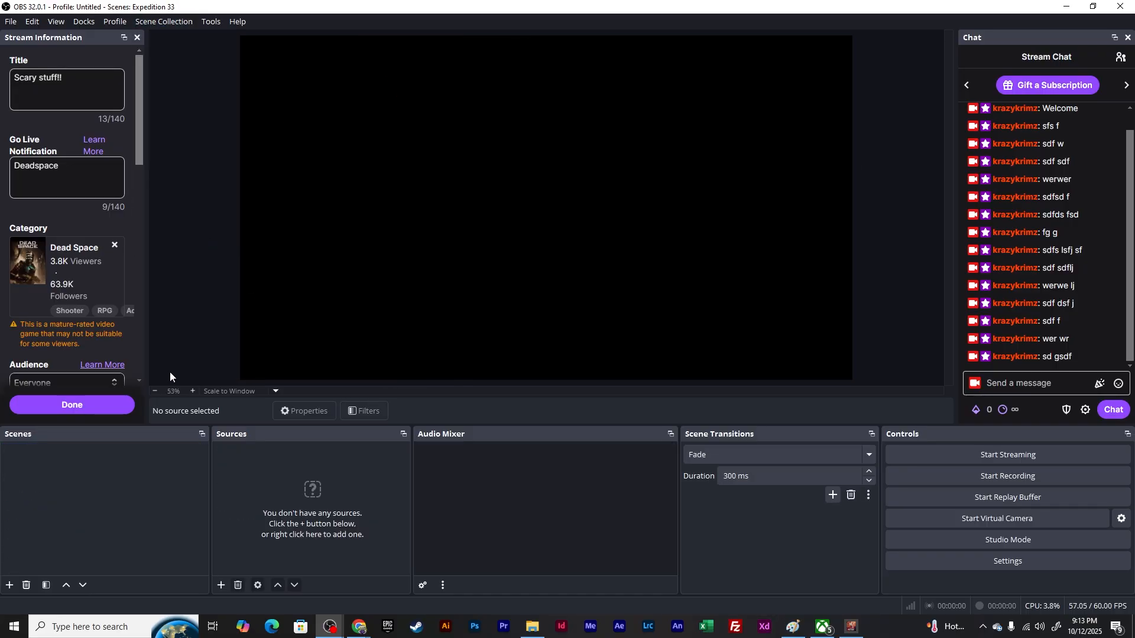
{"action": "left_click", "coordinate": [69, 486]}
{"action": "left_click", "coordinate": [69, 499]}
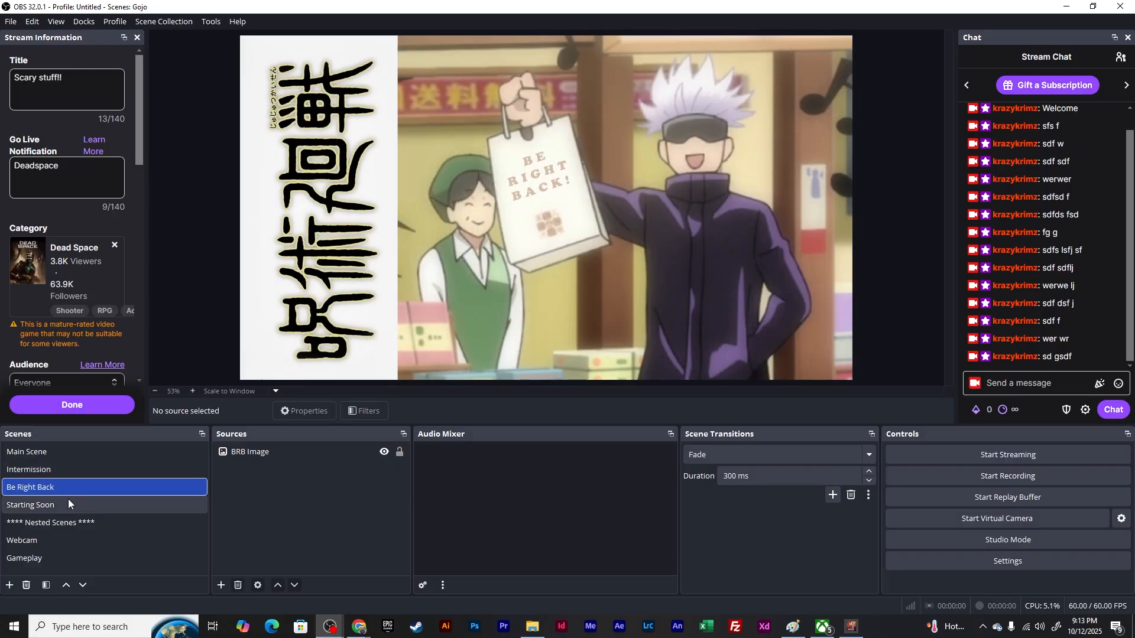
{"action": "left_click", "coordinate": [69, 474]}
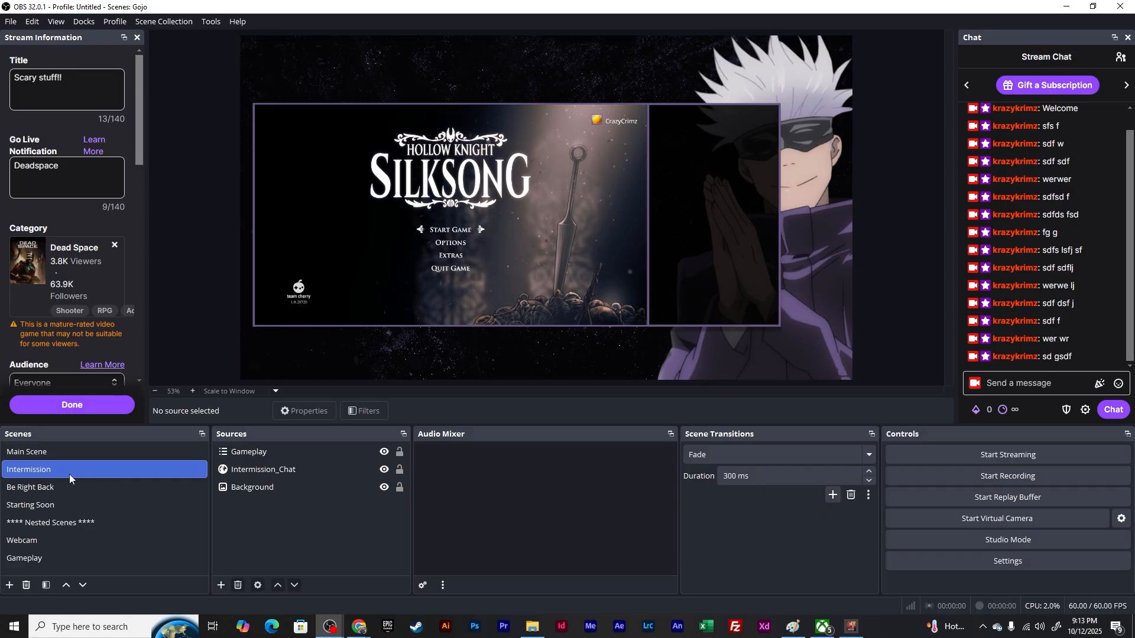
{"action": "mouse_move", "coordinate": [329, 627]}
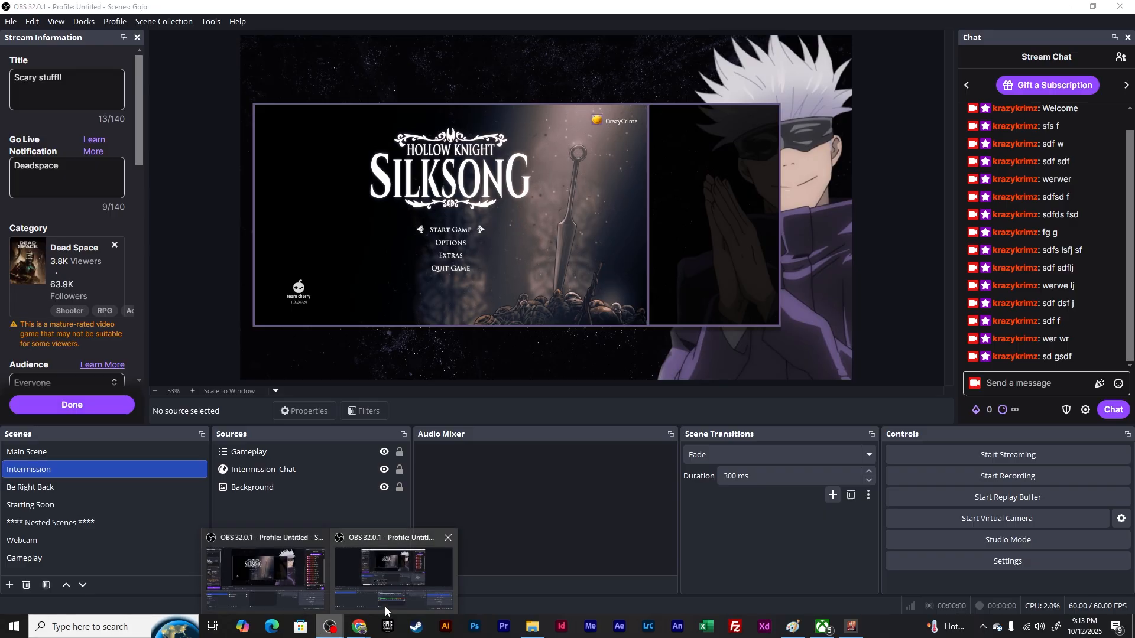